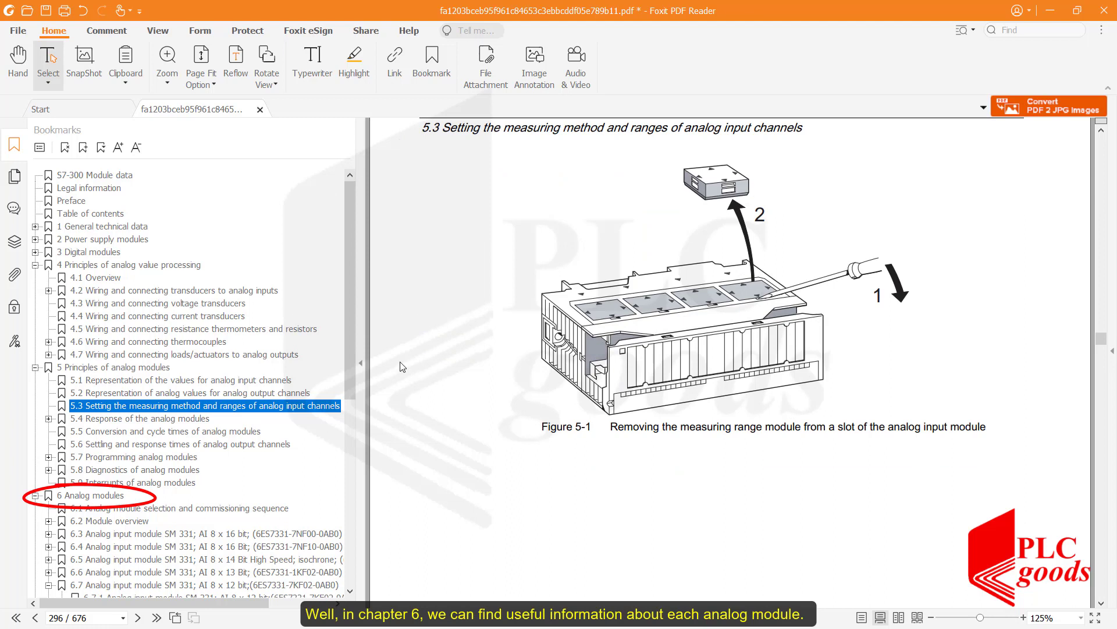
Open section 6.7 on the SM 331 AI 8 x 12 bit analog input module and view its voltage measurement wiring diagram.
{"action": "mouse_move", "coordinate": [351, 385]}
{"action": "left_mouse_down"}
{"action": "mouse_move", "coordinate": [343, 453]}
{"action": "mouse_move", "coordinate": [396, 446]}
{"action": "left_mouse_up"}
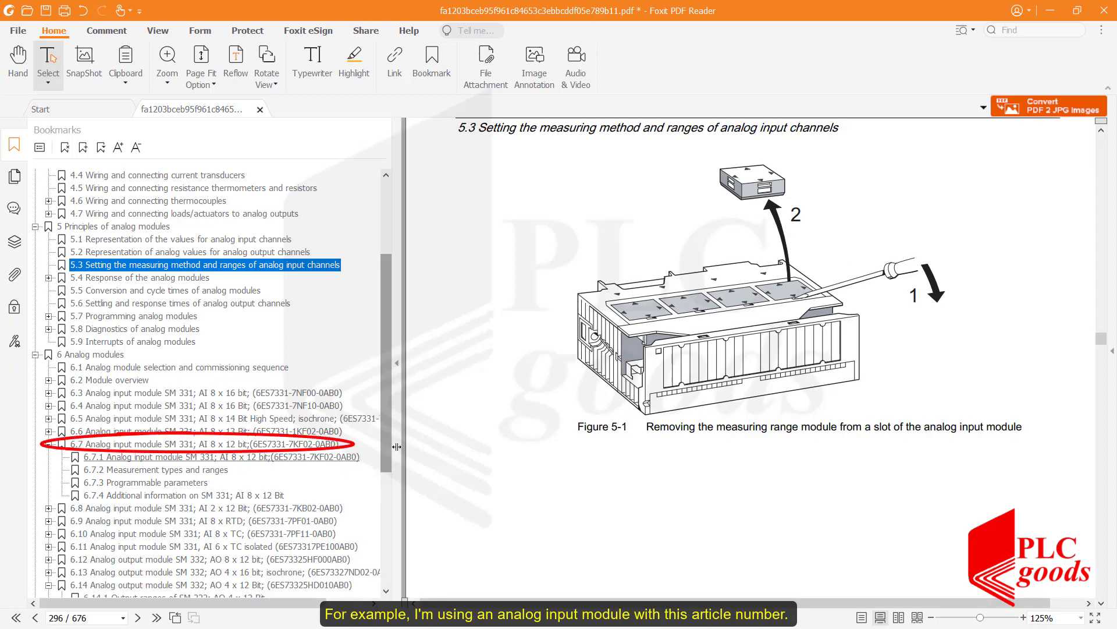
{"action": "left_click", "coordinate": [268, 449]}
{"action": "left_click", "coordinate": [441, 408]}
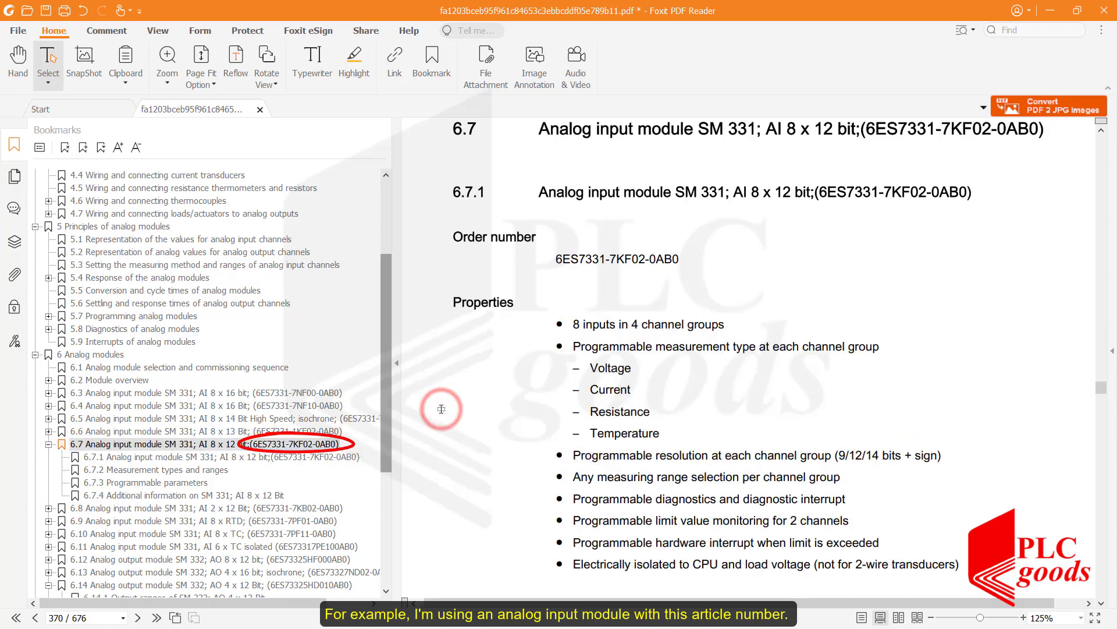
{"action": "scroll", "coordinate": [442, 410], "scroll_direction": "down", "scroll_amount": 5}
{"action": "scroll", "coordinate": [442, 413], "scroll_direction": "down", "scroll_amount": 12}
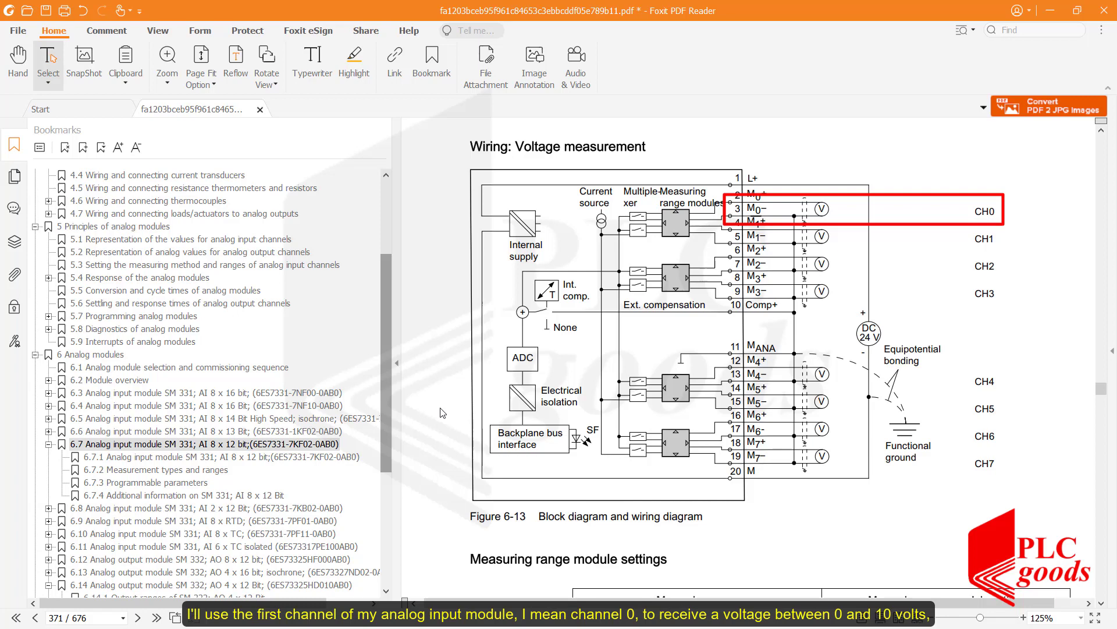
Examine the measuring range module settings and the wiring diagram for 2-wire and 4-wire current transducers.
{"action": "scroll", "coordinate": [443, 412], "scroll_direction": "down", "scroll_amount": 5}
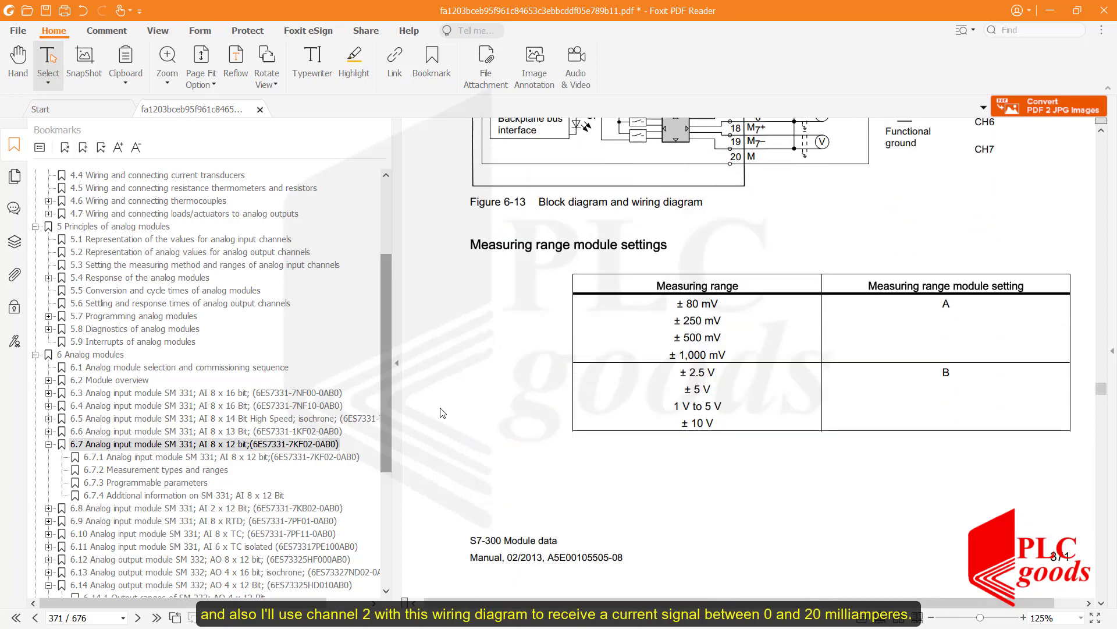
{"action": "scroll", "coordinate": [442, 413], "scroll_direction": "down", "scroll_amount": 10}
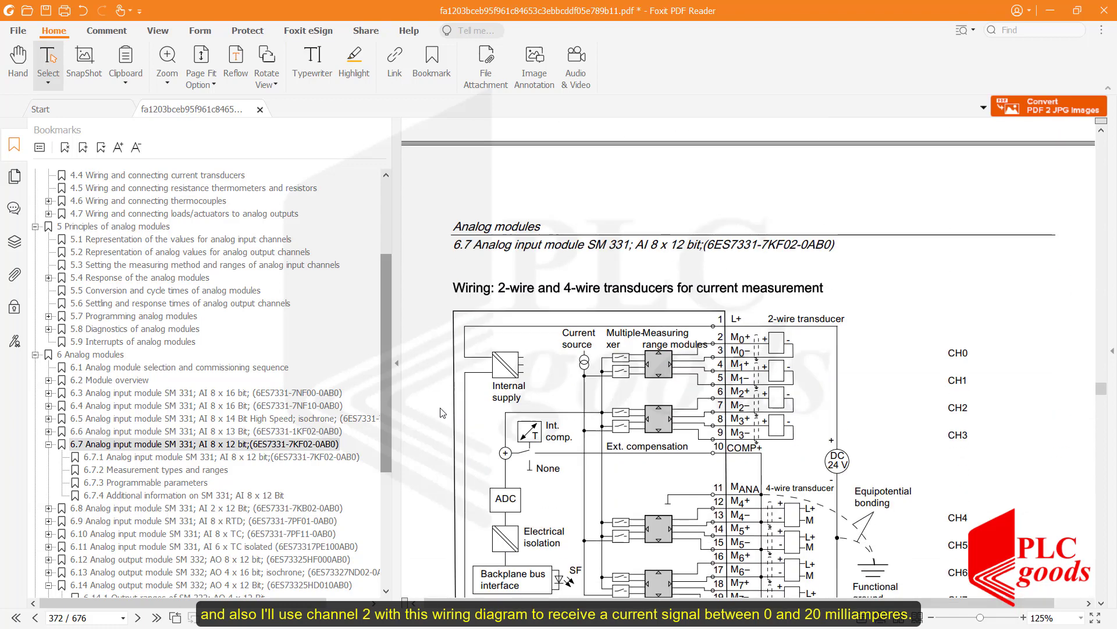
{"action": "scroll", "coordinate": [442, 413], "scroll_direction": "down", "scroll_amount": 1}
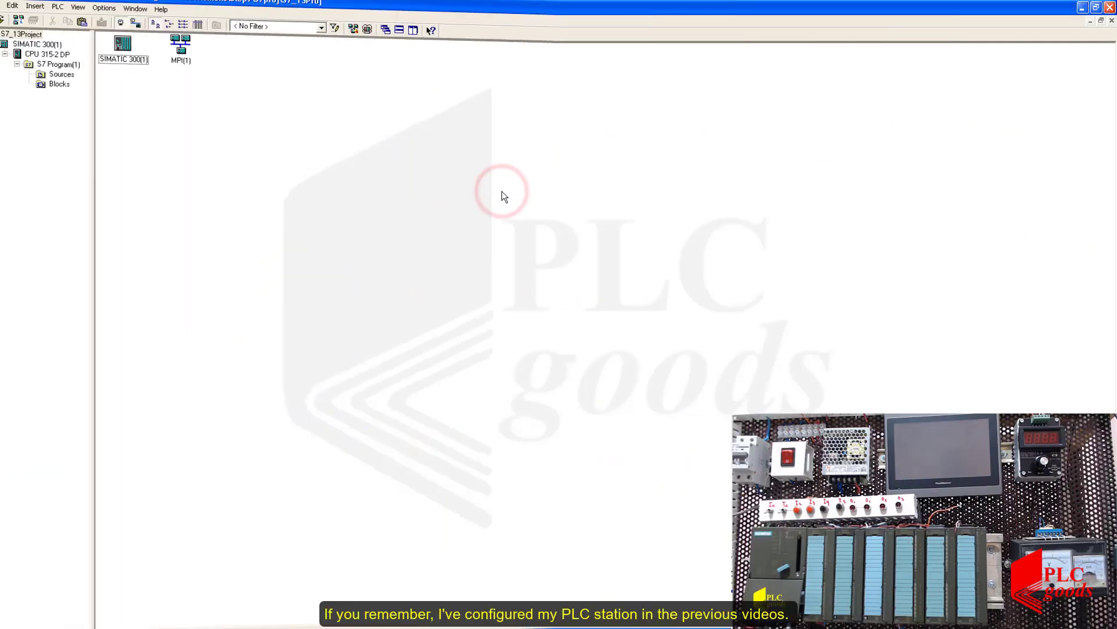
Switch to SIMATIC Manager, open the hardware configuration of SIMATIC 300(1), and select the analog output and analog input modules in turn.
{"action": "double_click", "coordinate": [139, 58]}
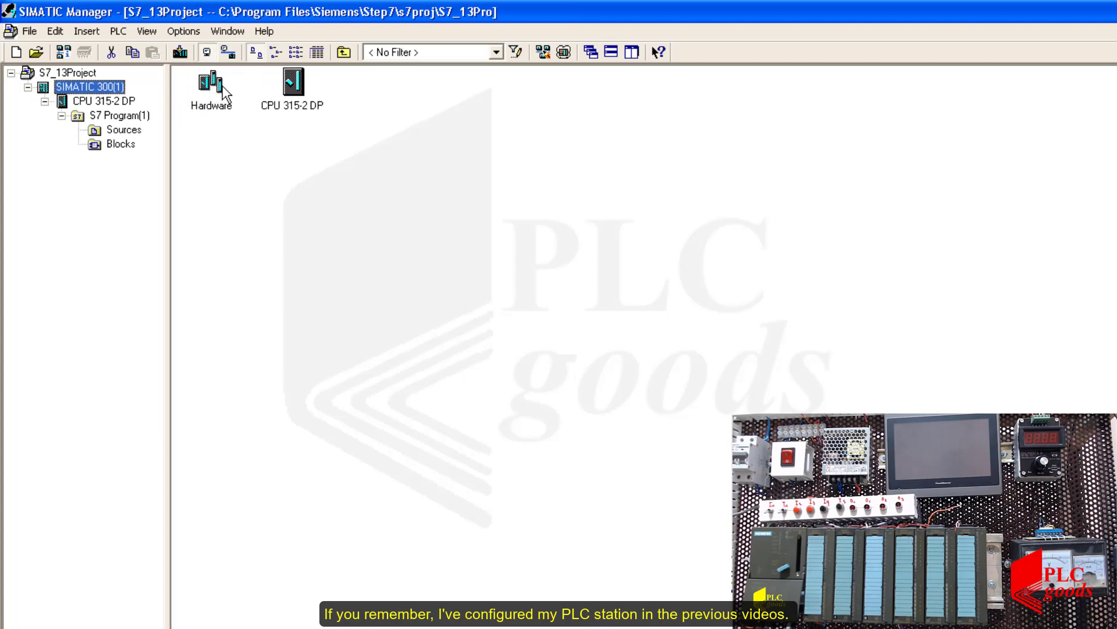
{"action": "double_click", "coordinate": [219, 87]}
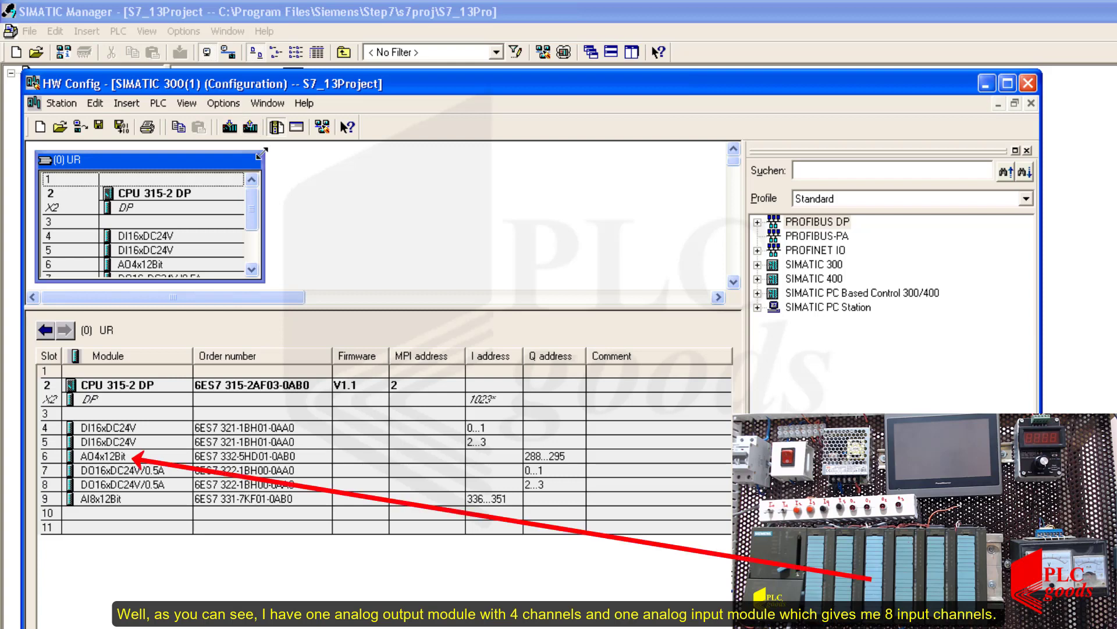
{"action": "left_click", "coordinate": [142, 459]}
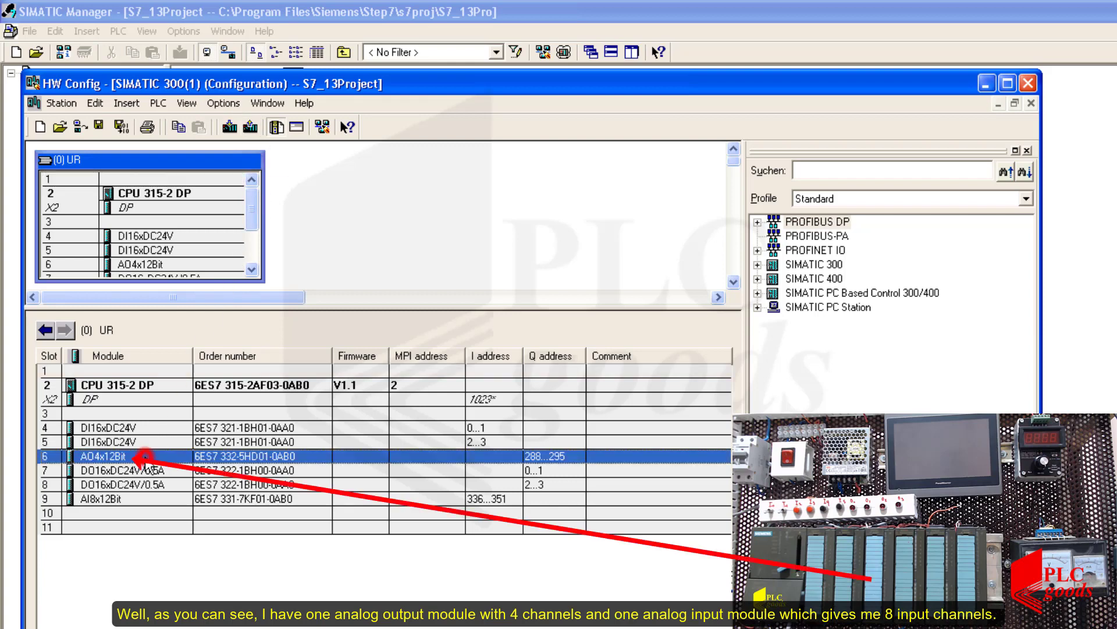
{"action": "left_click", "coordinate": [153, 504]}
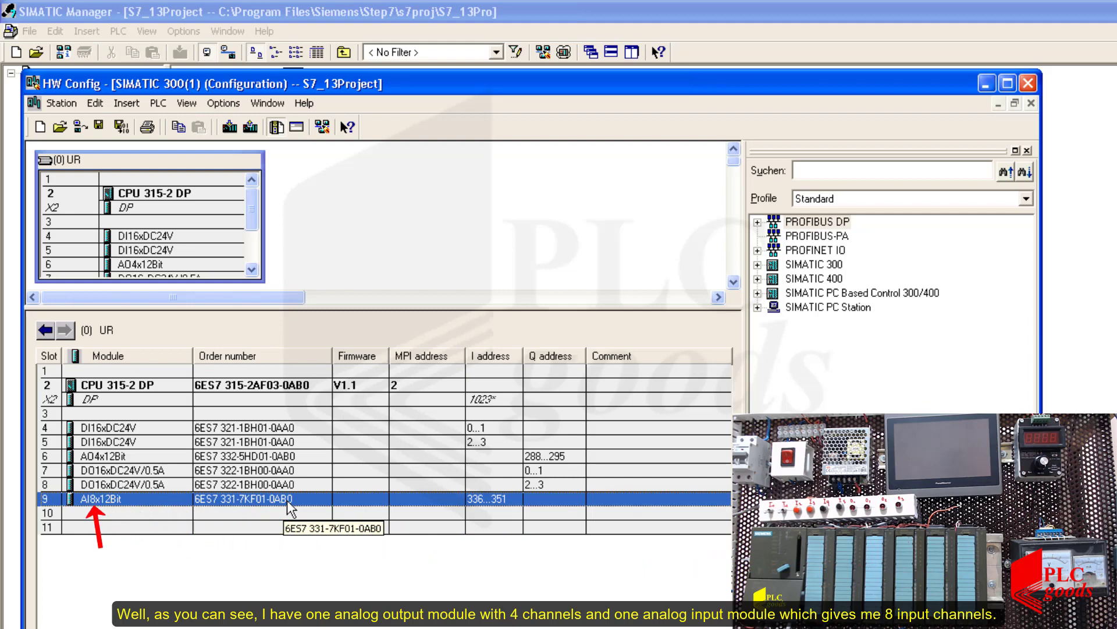
Turn off system default addressing for the AI8x12Bit module in slot 9 and set its input start address to 4.
{"action": "double_click", "coordinate": [481, 498]}
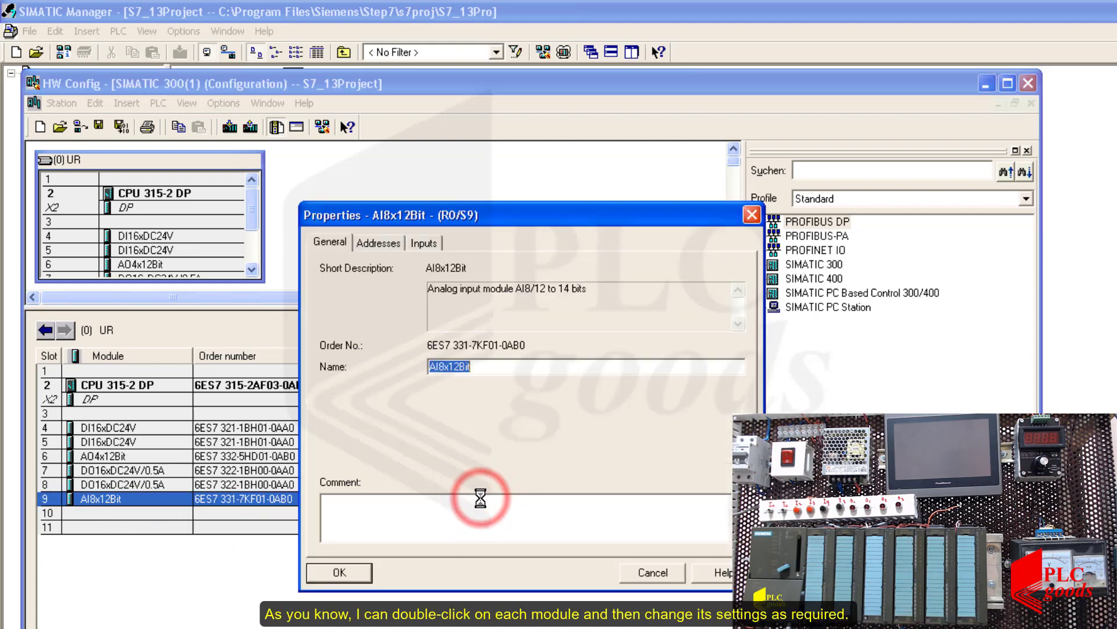
{"action": "left_click", "coordinate": [387, 243]}
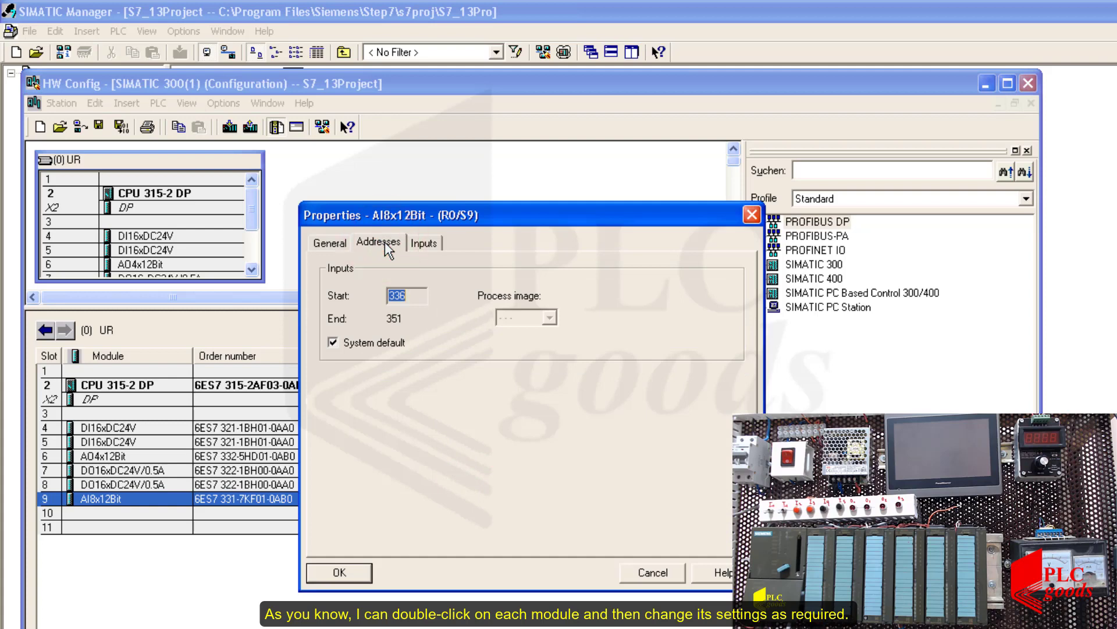
{"action": "left_click", "coordinate": [334, 343]}
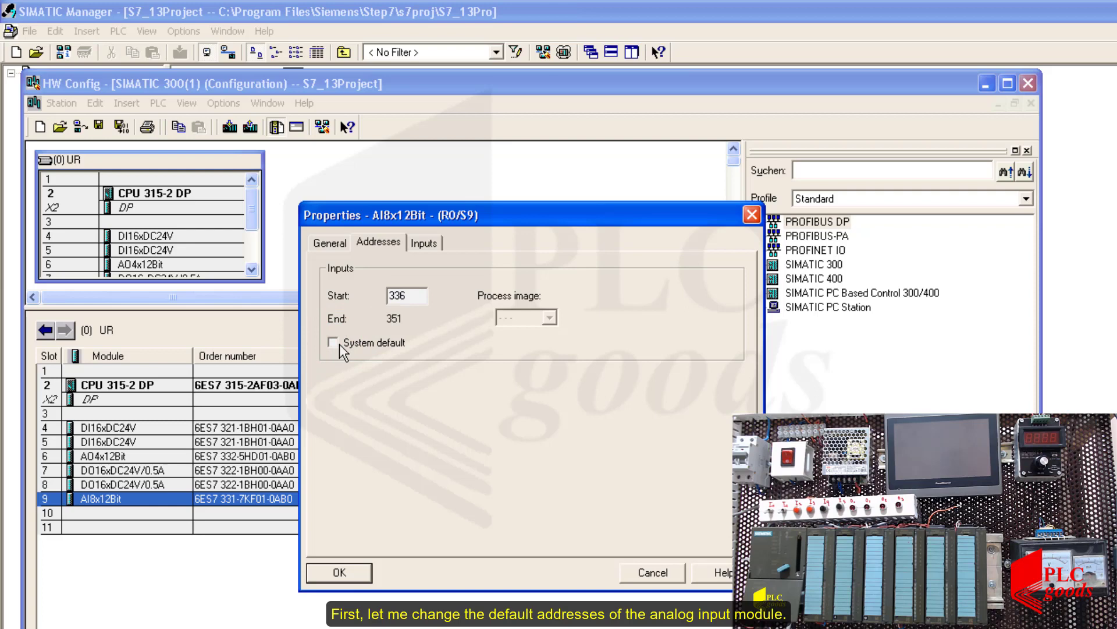
{"action": "left_click_drag", "start_coordinate": [455, 224], "coordinate": [819, 249]}
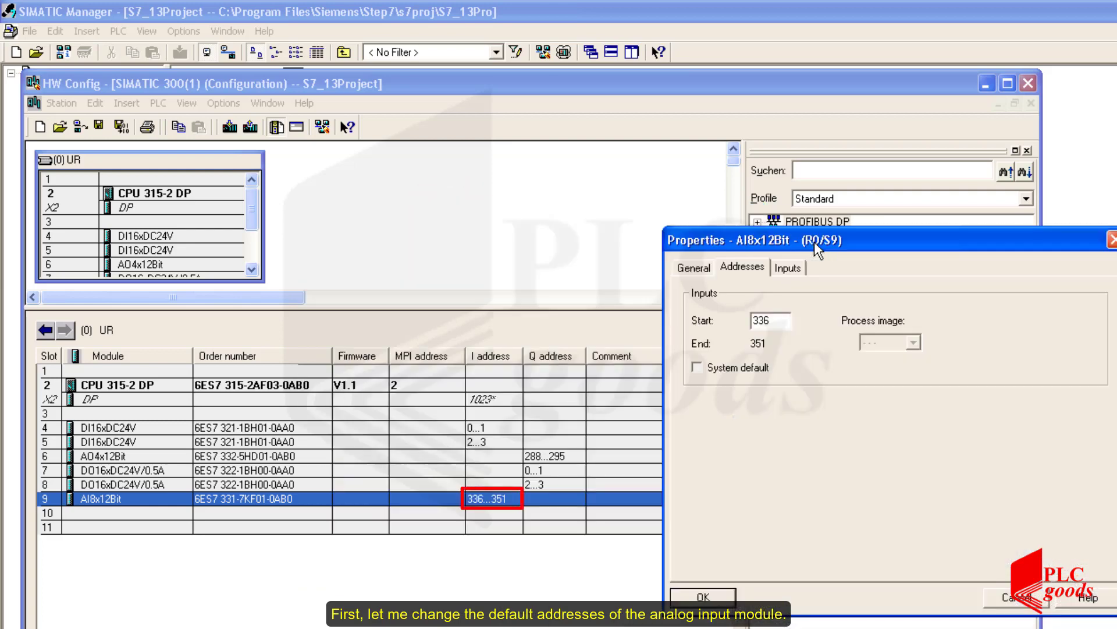
{"action": "double_click", "coordinate": [777, 324]}
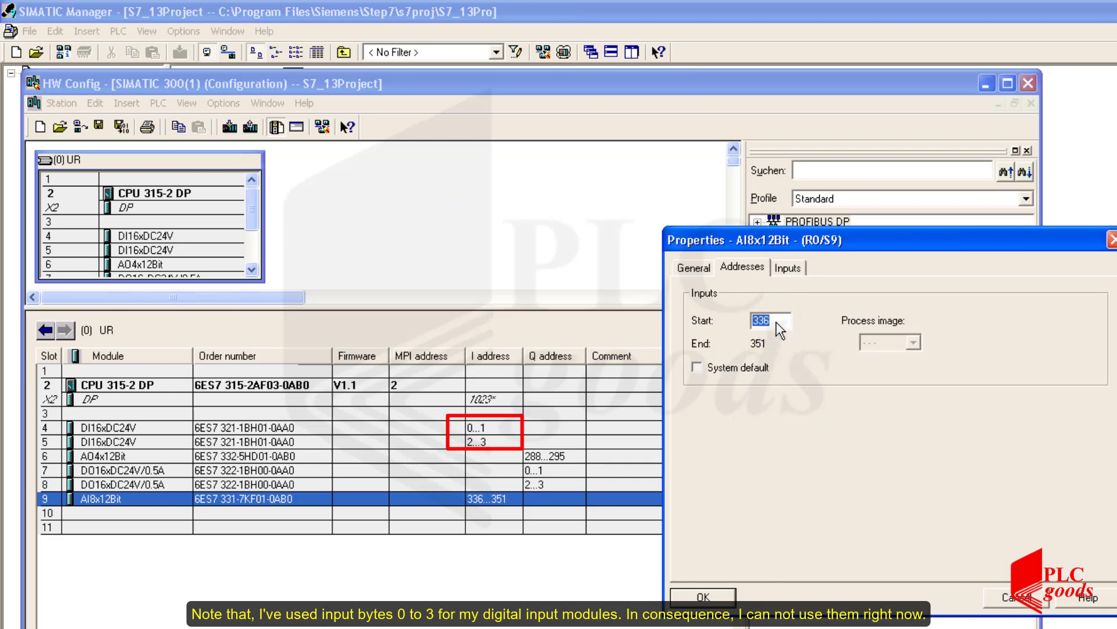
{"action": "type", "text": "0"}
{"action": "key", "text": "Tab"}
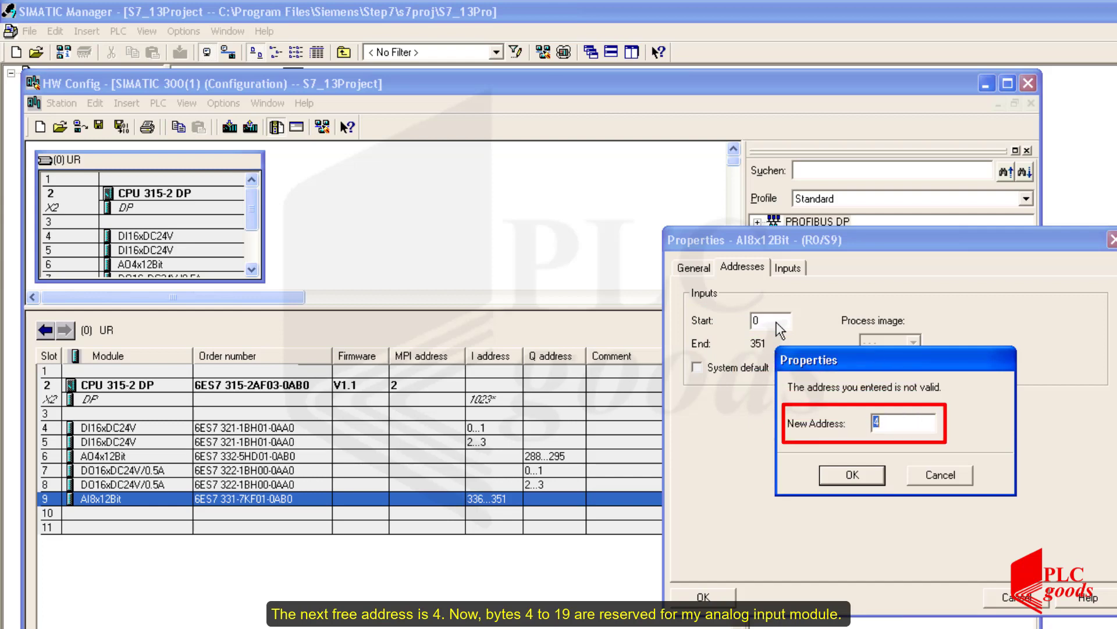
{"action": "left_click", "coordinate": [849, 474]}
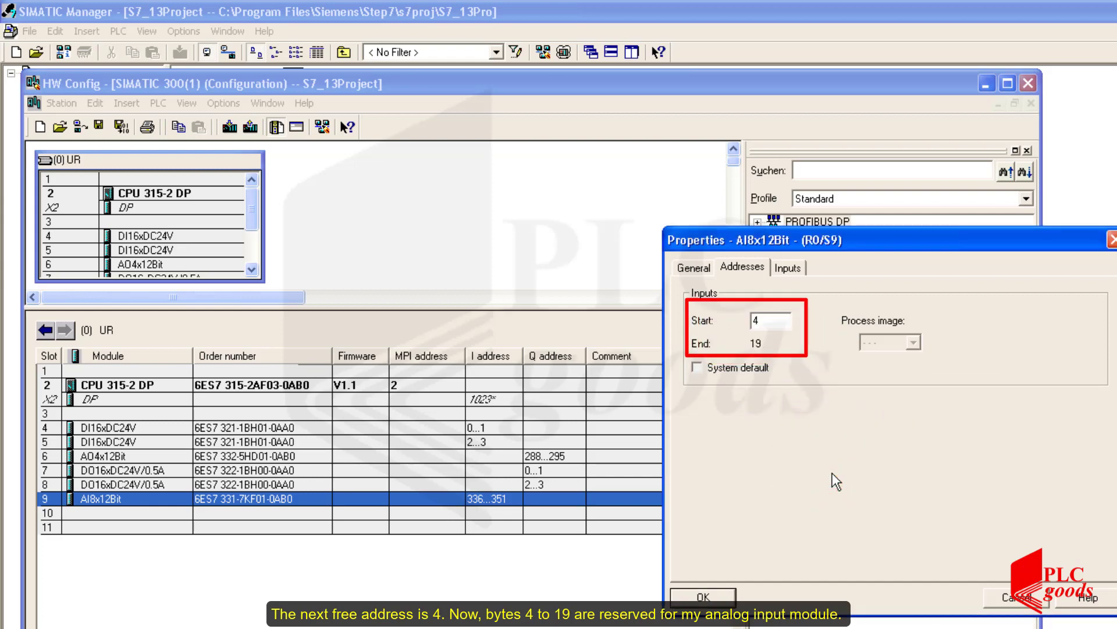
{"action": "left_click", "coordinate": [724, 589]}
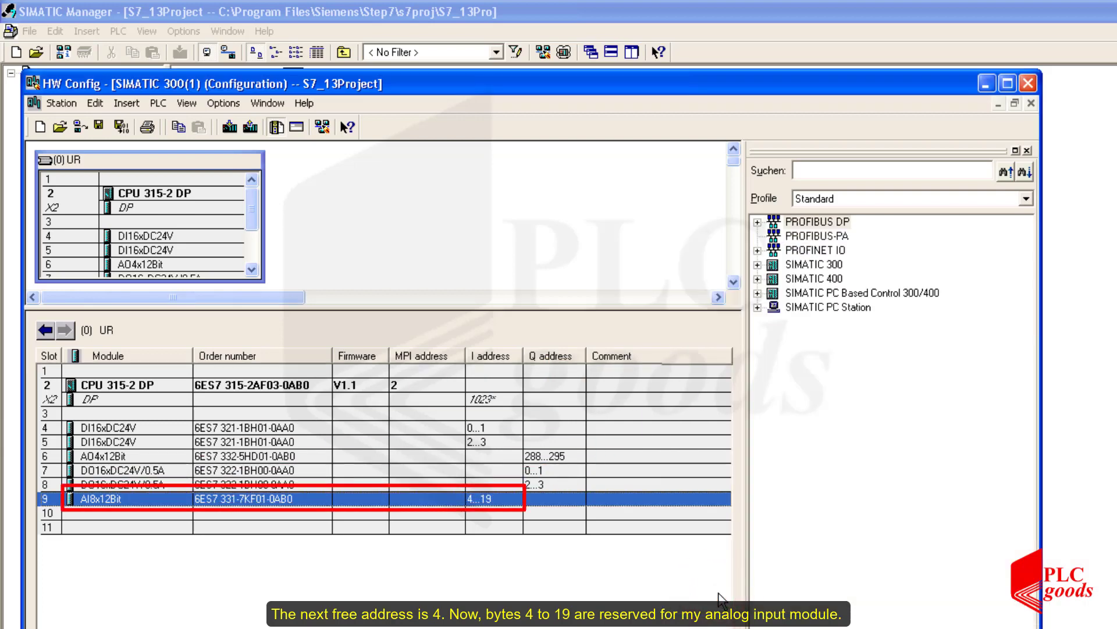
Reopen the AI8x12Bit module's input settings and set the measuring type of inputs 0-1 to voltage (E).
{"action": "double_click", "coordinate": [487, 506]}
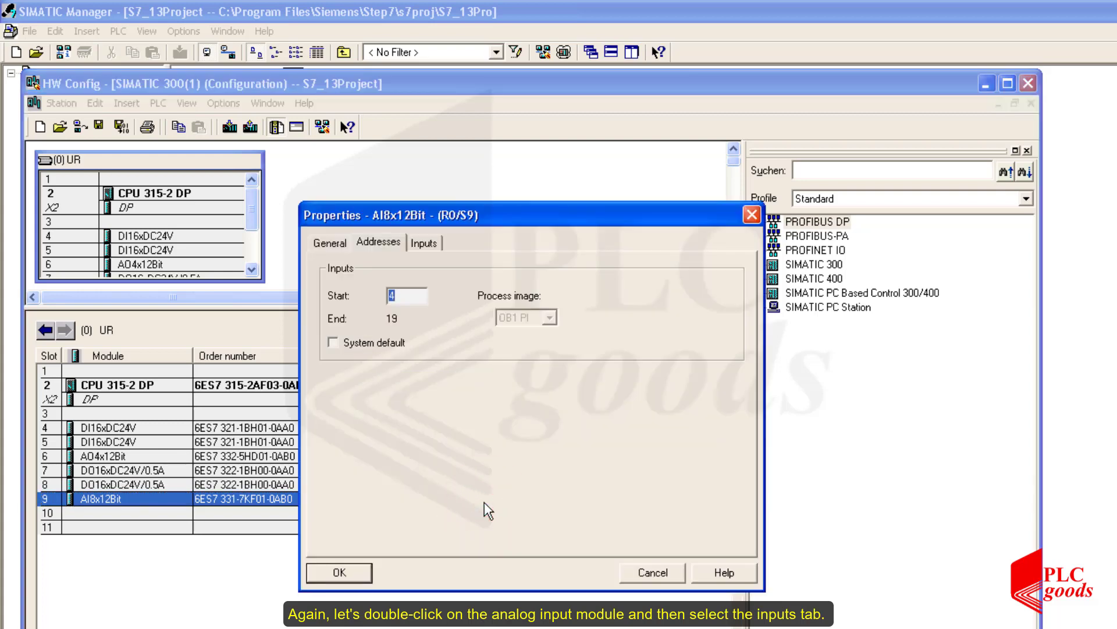
{"action": "left_click", "coordinate": [434, 258]}
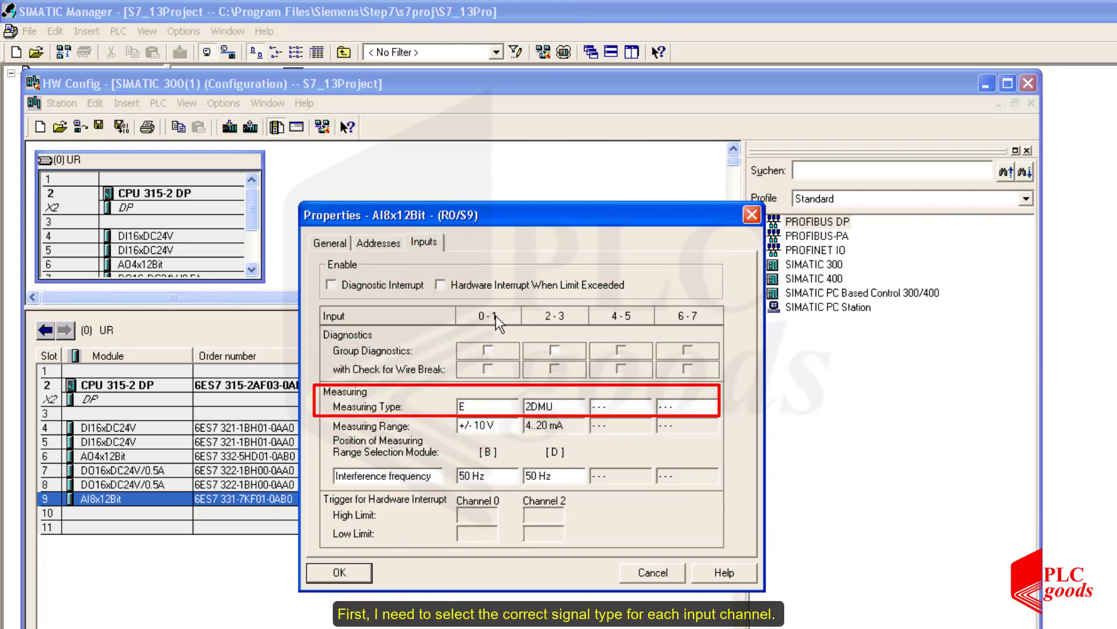
{"action": "left_click", "coordinate": [496, 407]}
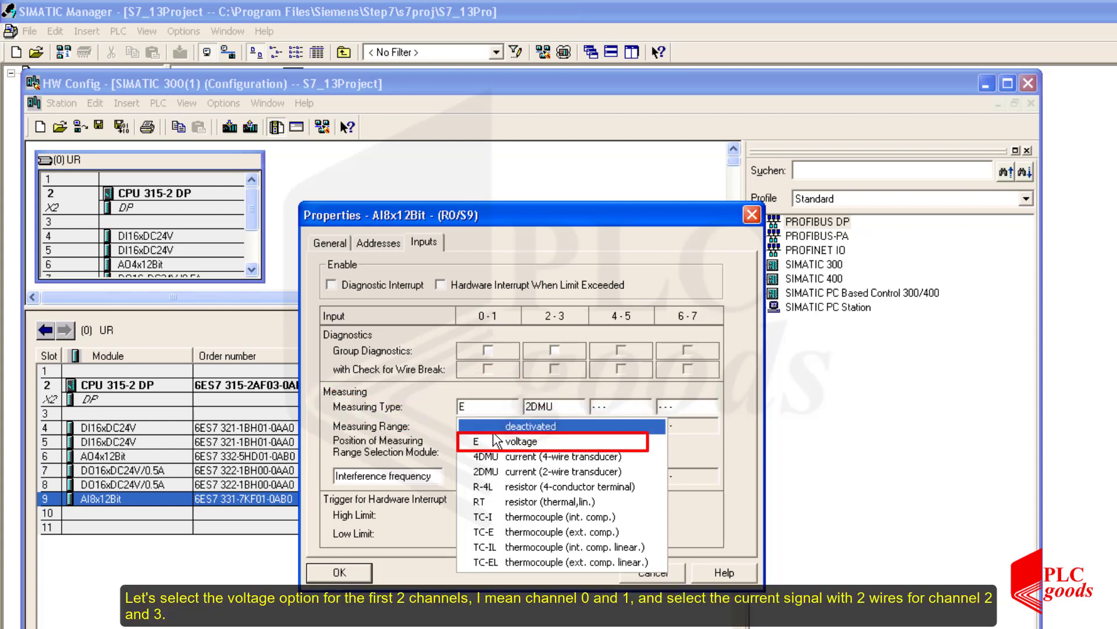
{"action": "left_click", "coordinate": [517, 444]}
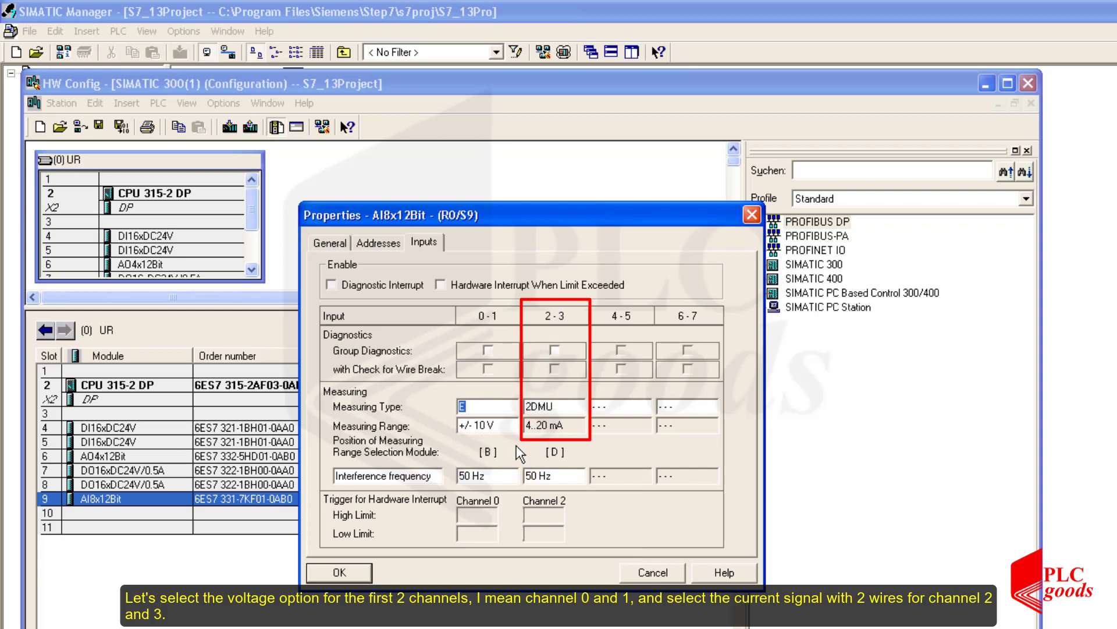
Set the measuring type of inputs 2-3 to 2-wire transducer current (2DMU) and deactivate inputs 4-5.
{"action": "left_click", "coordinate": [568, 410]}
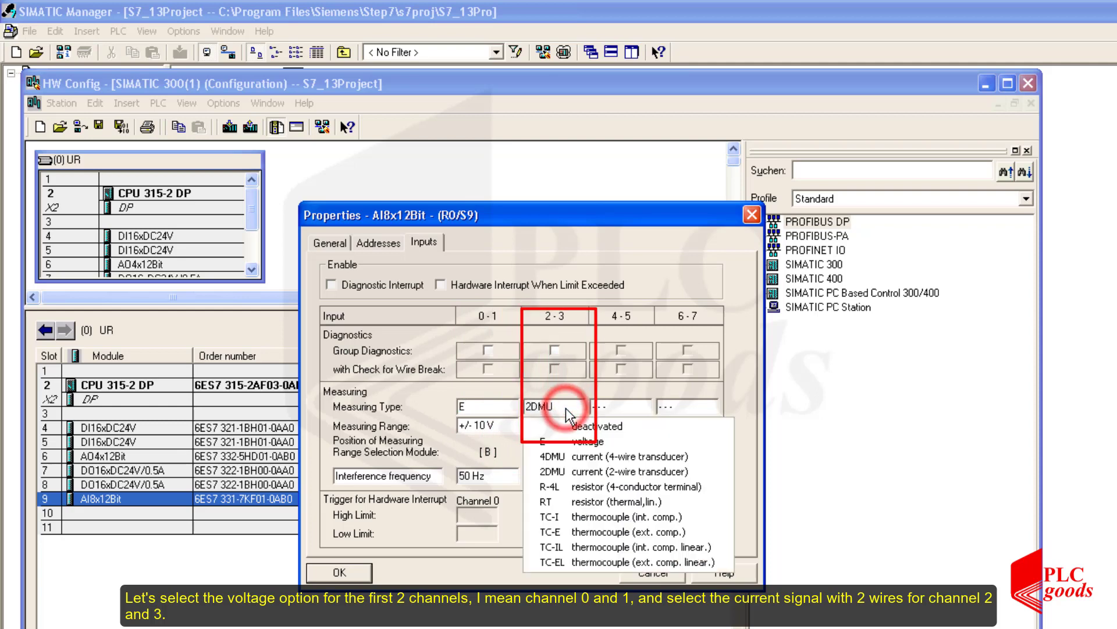
{"action": "left_click", "coordinate": [559, 473]}
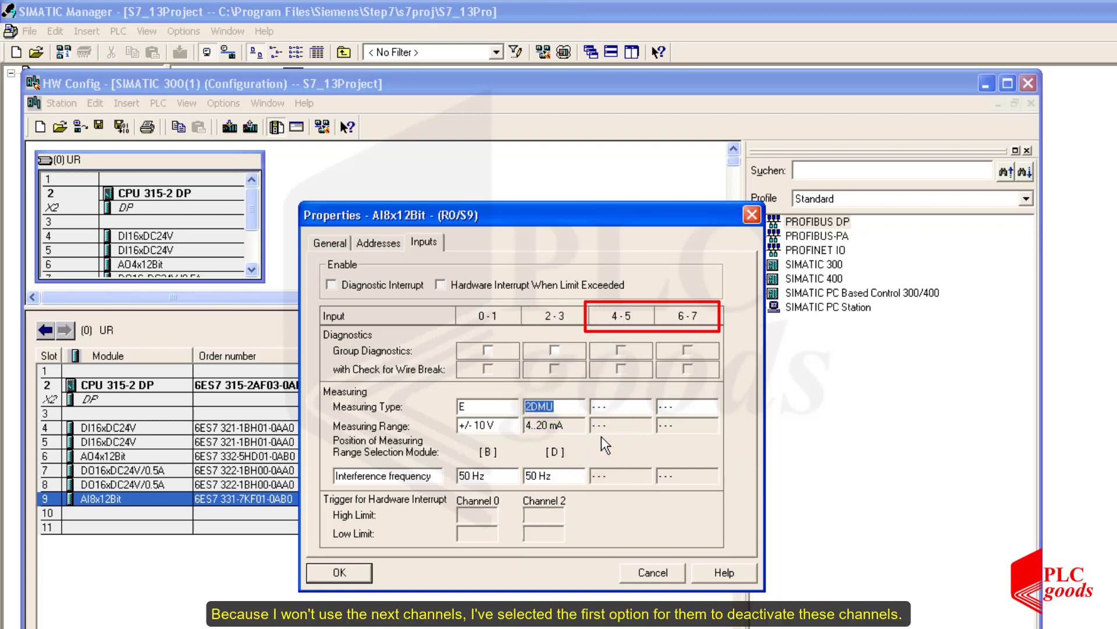
{"action": "left_click", "coordinate": [623, 407]}
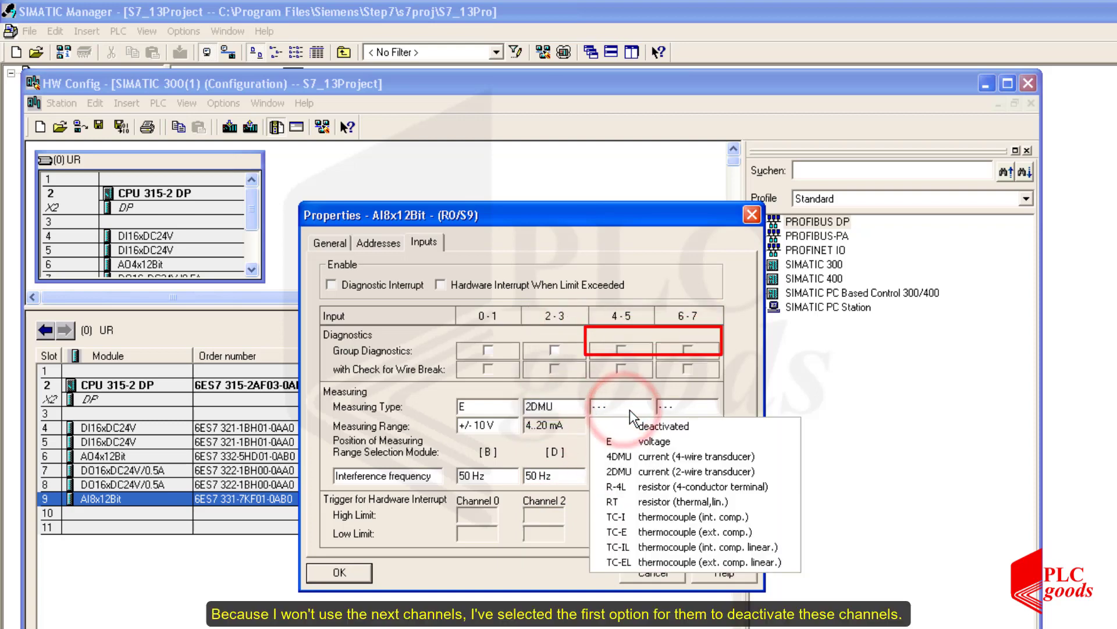
{"action": "left_click", "coordinate": [623, 429]}
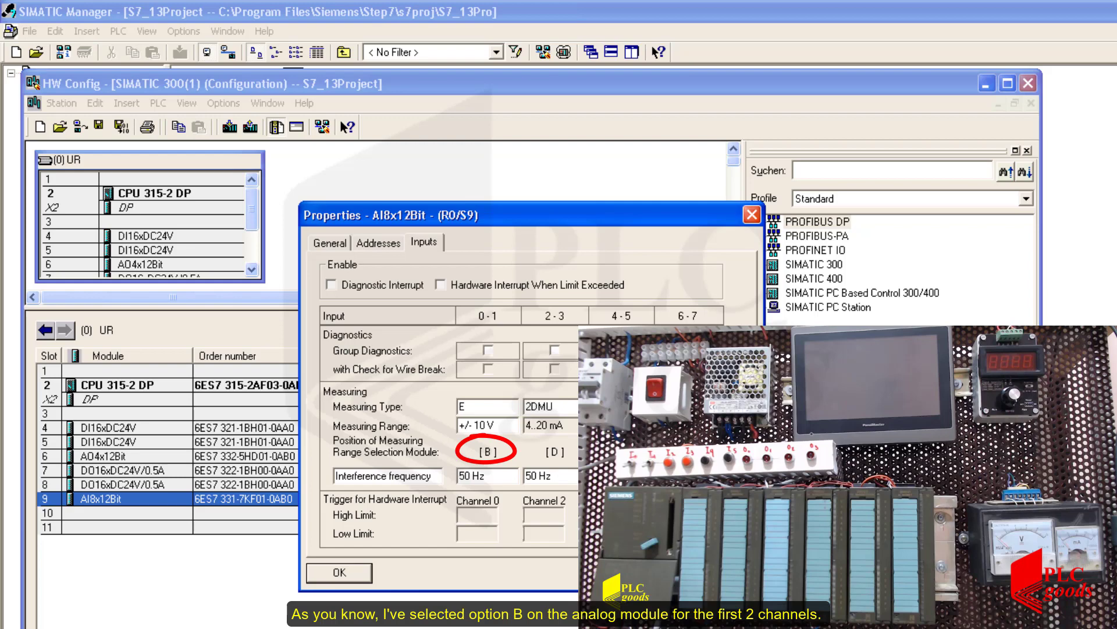
Change the measuring type of inputs 0-1 to thermal resistor (RT) and accept the module properties.
{"action": "left_click", "coordinate": [481, 407]}
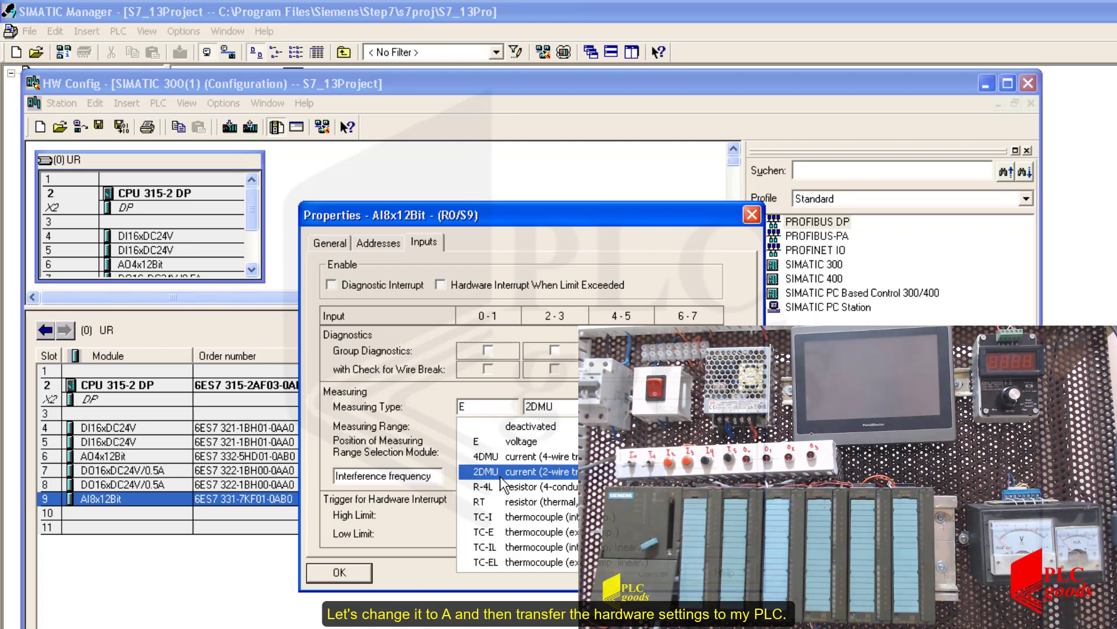
{"action": "left_click", "coordinate": [499, 501]}
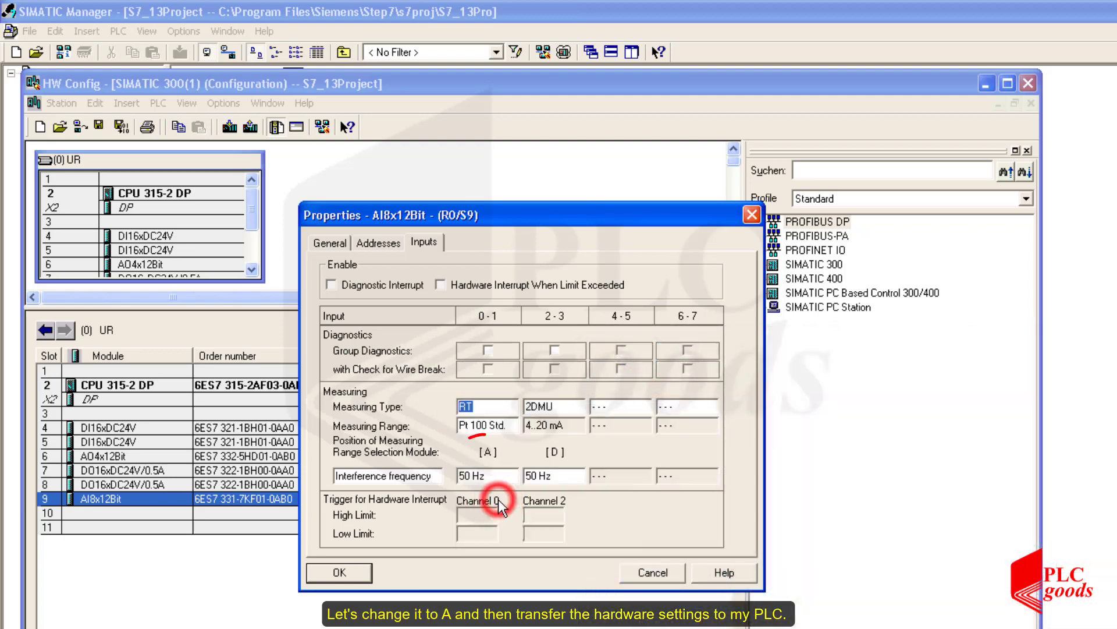
{"action": "left_click", "coordinate": [359, 578]}
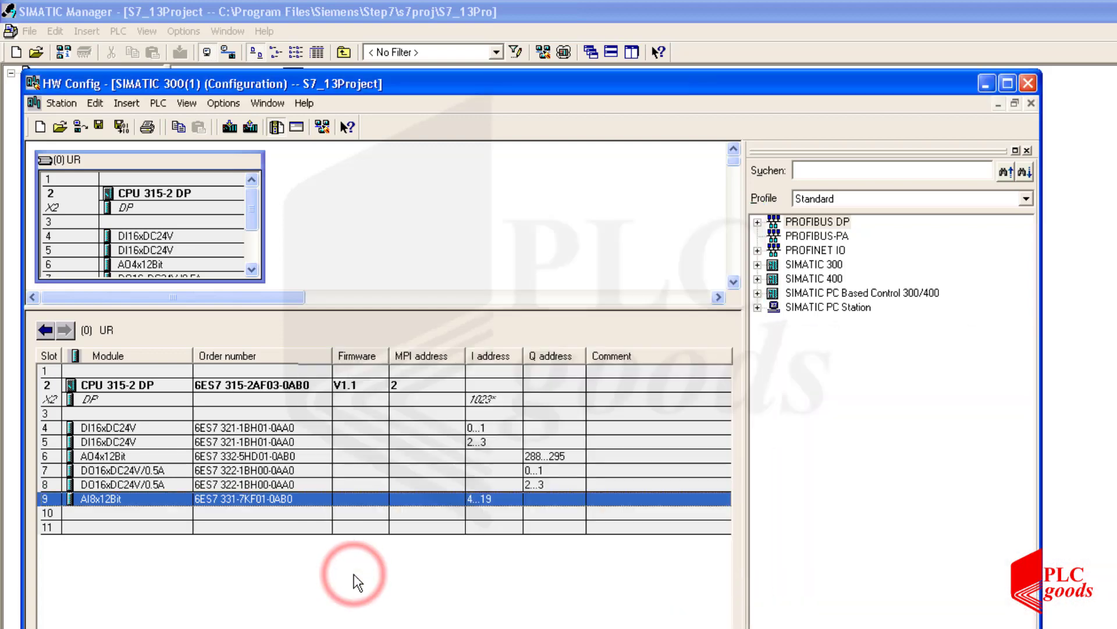
Save and compile the hardware configuration and try to download it to the CPU 315-2 DP.
{"action": "left_click", "coordinate": [120, 128]}
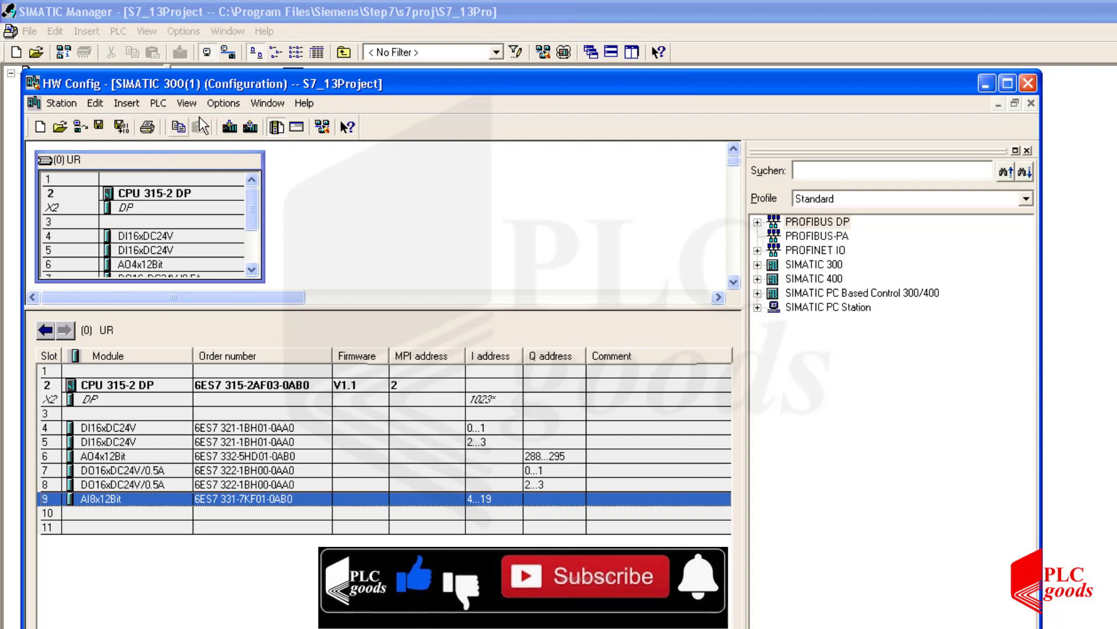
{"action": "left_click", "coordinate": [224, 126]}
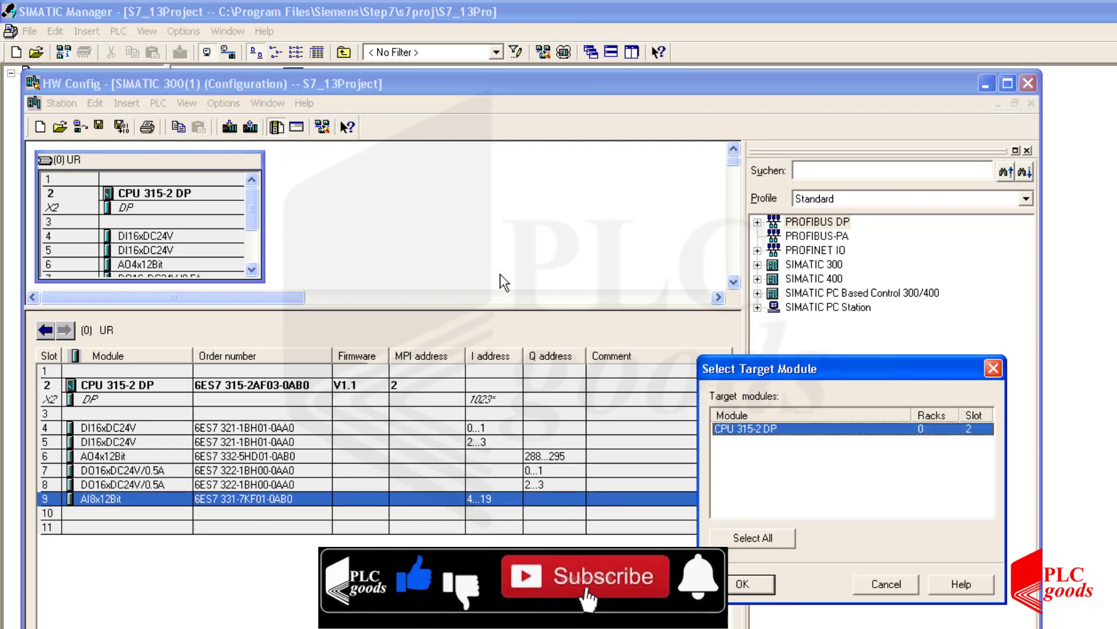
{"action": "left_click", "coordinate": [742, 583]}
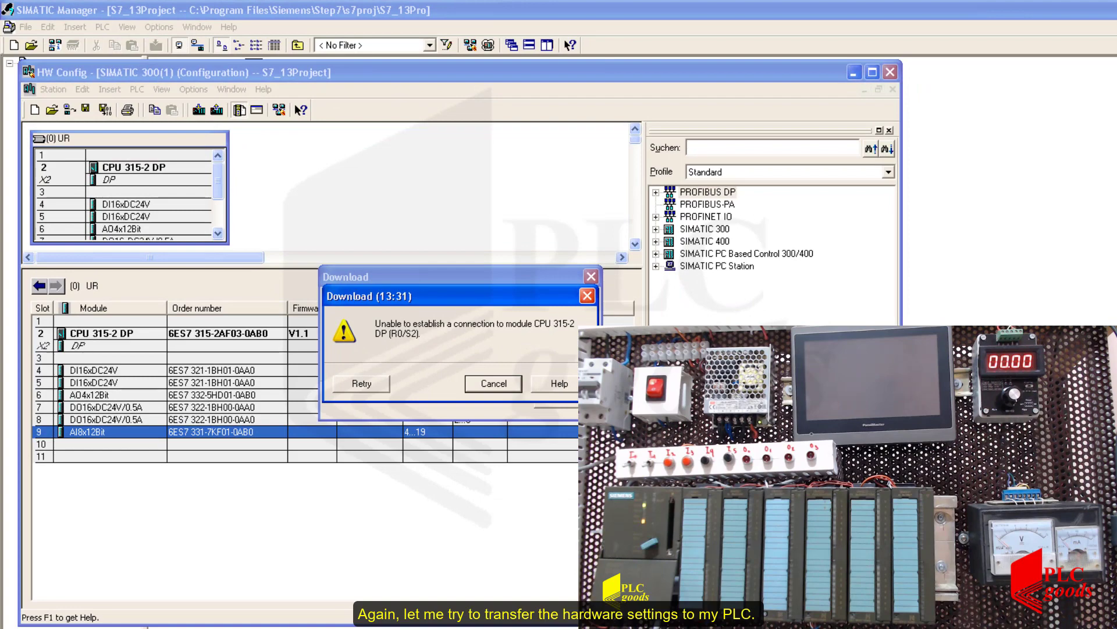
{"action": "left_click", "coordinate": [496, 385]}
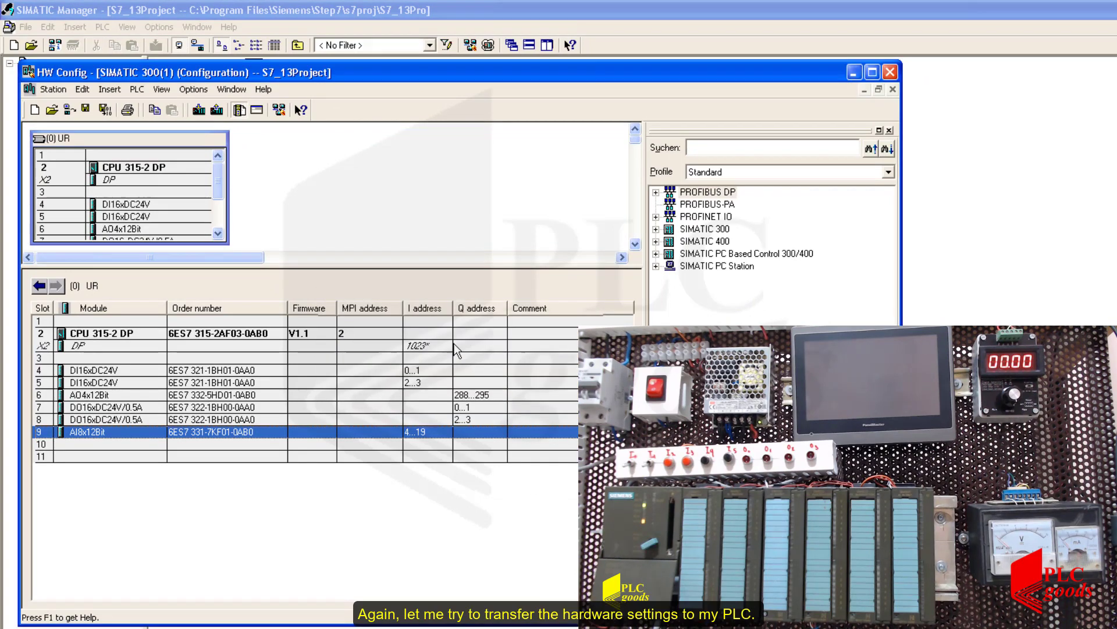
Download the hardware configuration to the CPU 315-2 DP, choosing the accessible node at MPI address 2.
{"action": "left_click", "coordinate": [201, 109]}
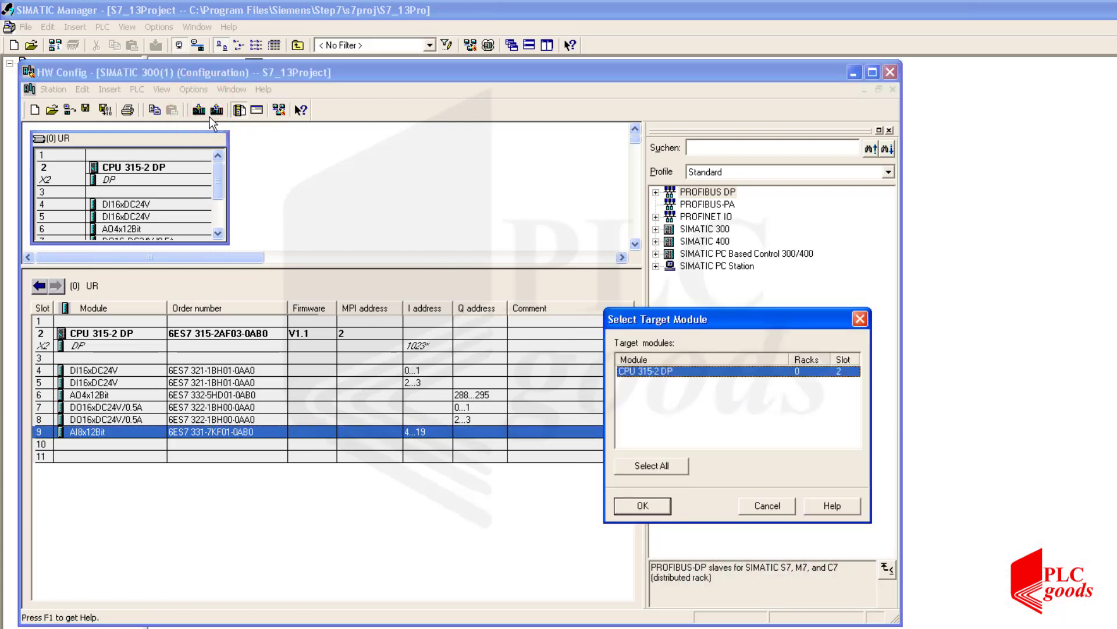
{"action": "left_click", "coordinate": [646, 504]}
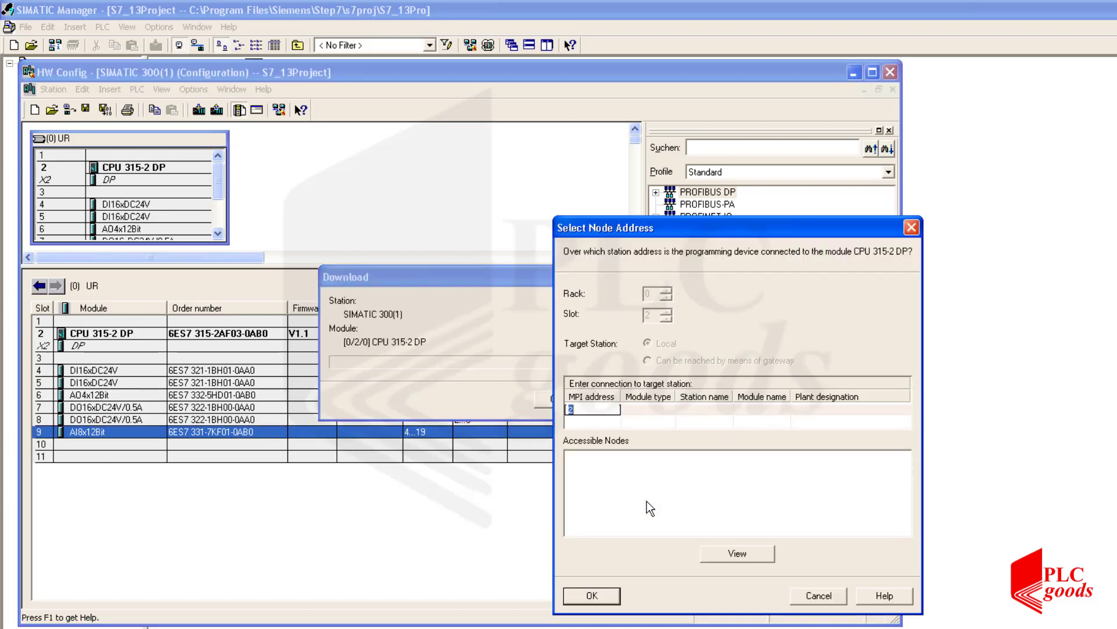
{"action": "left_click", "coordinate": [722, 553]}
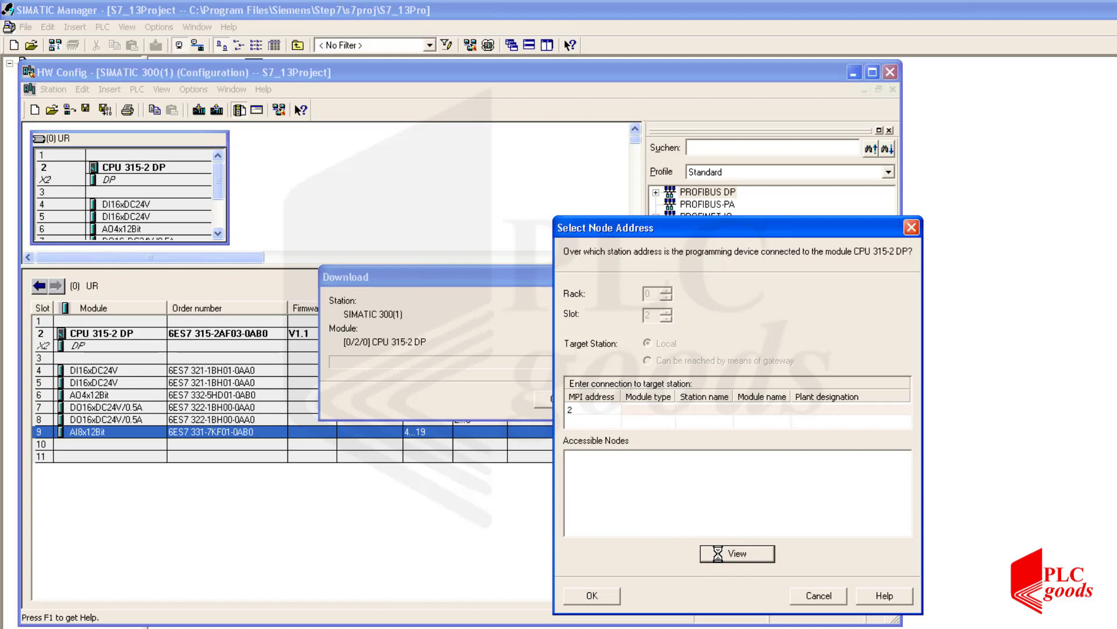
{"action": "left_click", "coordinate": [651, 457]}
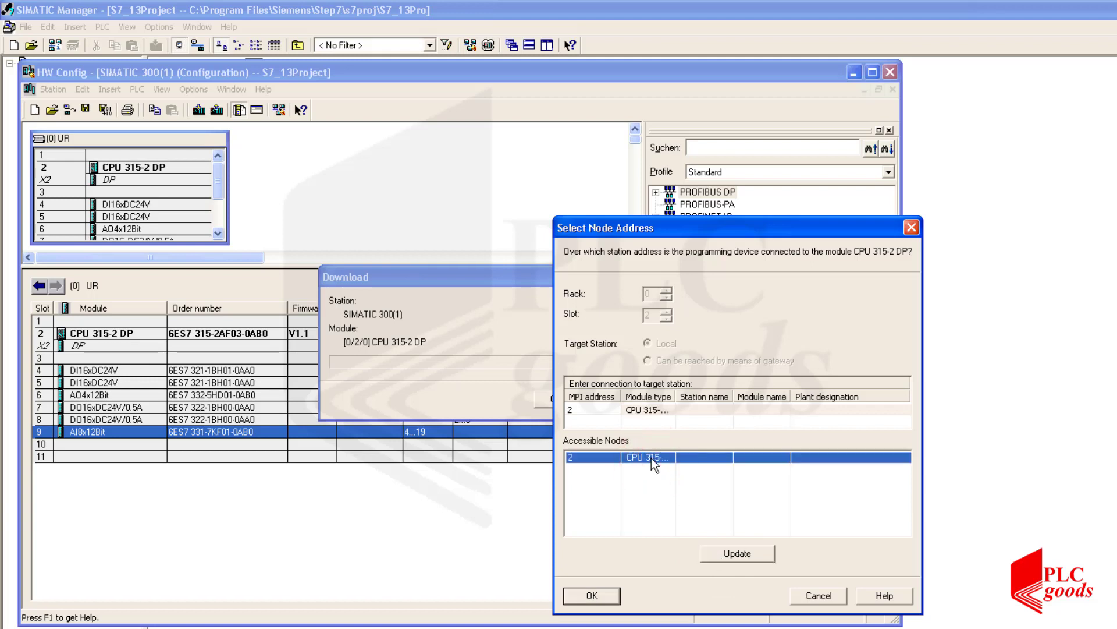
{"action": "left_click", "coordinate": [599, 592]}
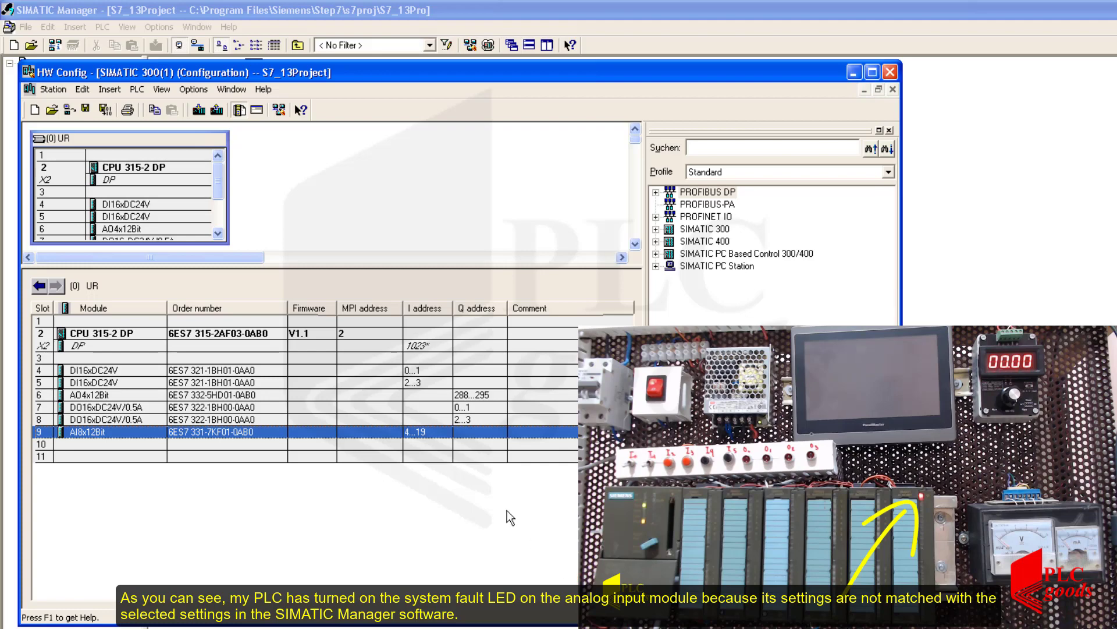
Change the measuring type of inputs 0-1 of the AI8x12Bit module in slot 9 to voltage (E).
{"action": "double_click", "coordinate": [435, 435]}
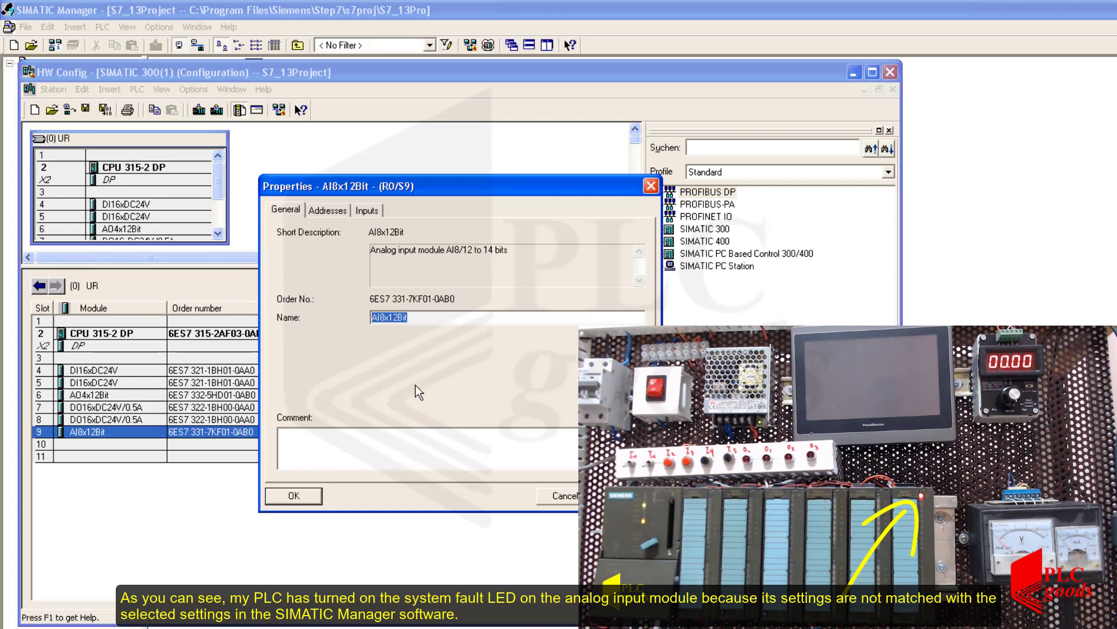
{"action": "left_click", "coordinate": [327, 210]}
{"action": "left_click", "coordinate": [366, 211]}
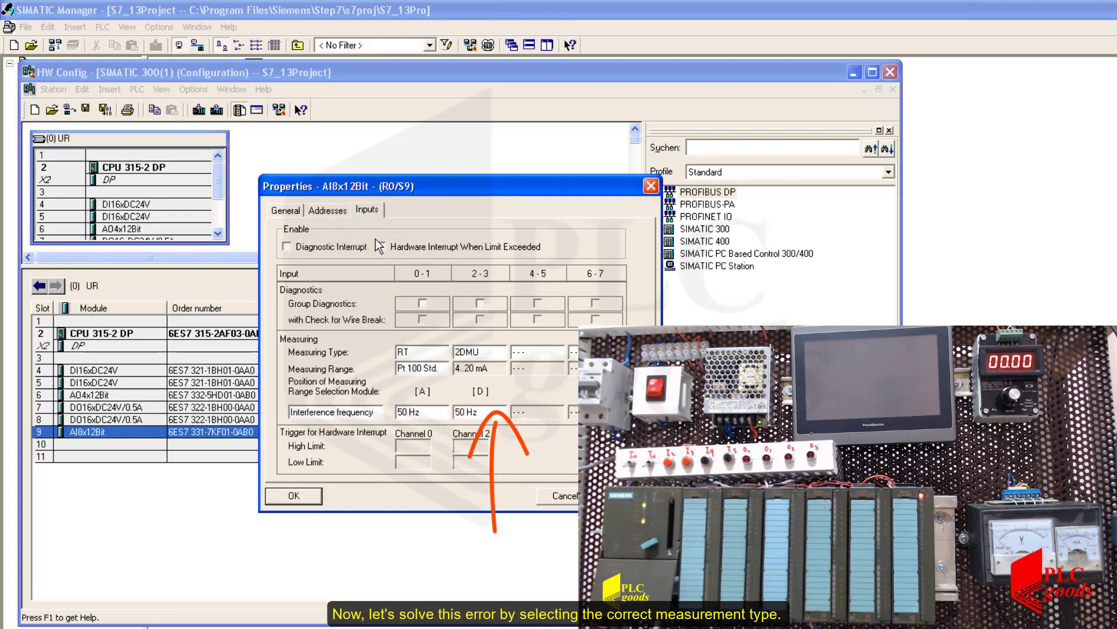
{"action": "left_click", "coordinate": [429, 352]}
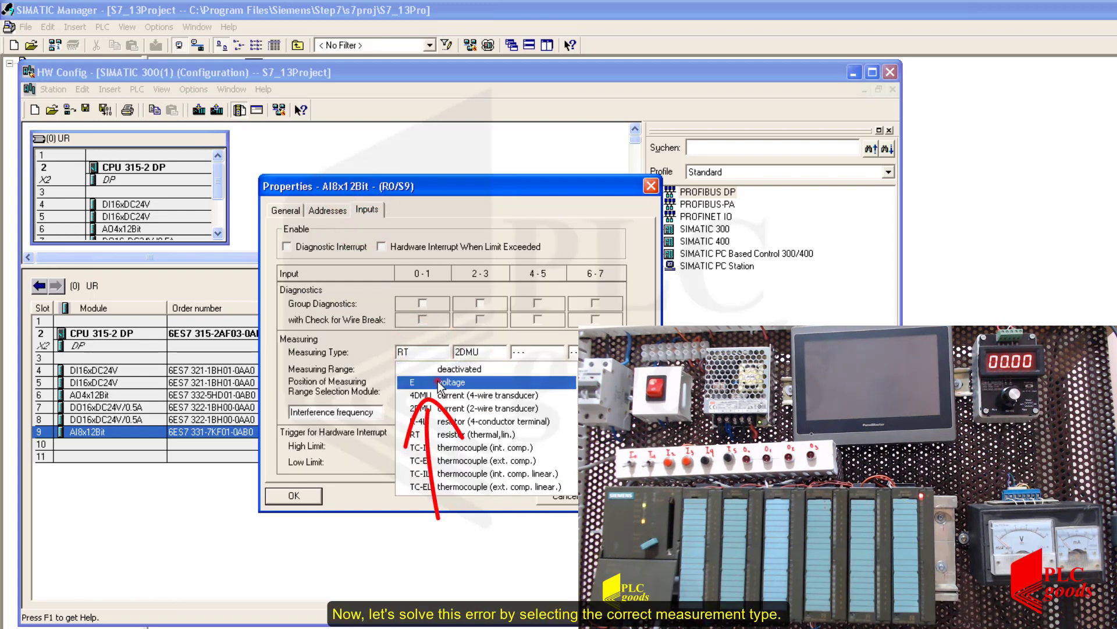
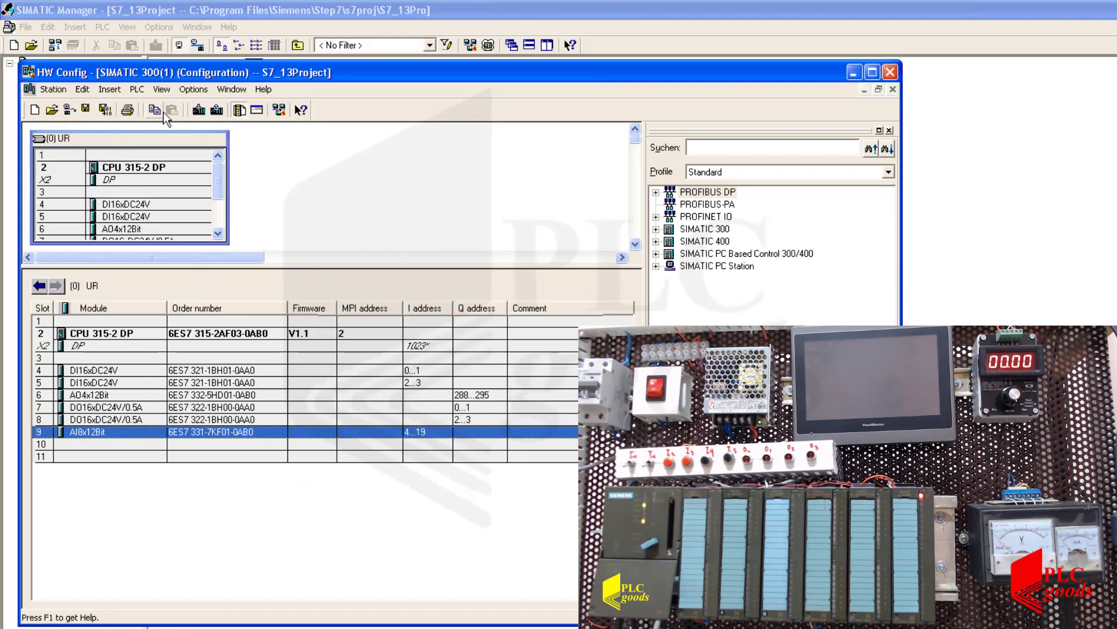
Download the corrected analog input configuration to the CPU 315-2 DP through the accessible node at MPI address 2.
{"action": "left_click", "coordinate": [201, 111]}
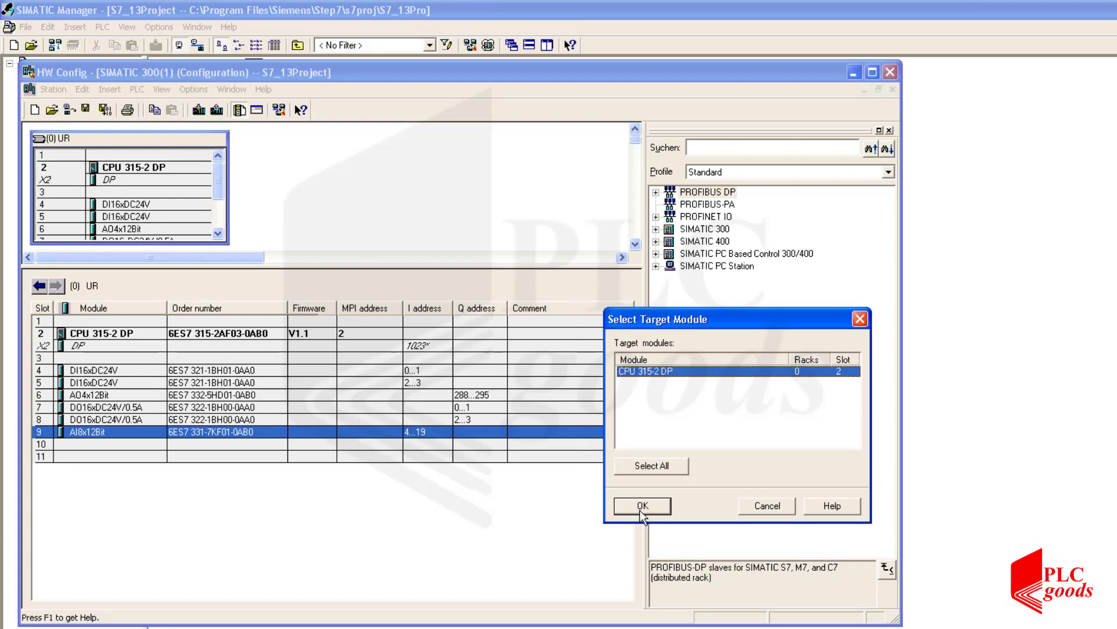
{"action": "left_click", "coordinate": [640, 506]}
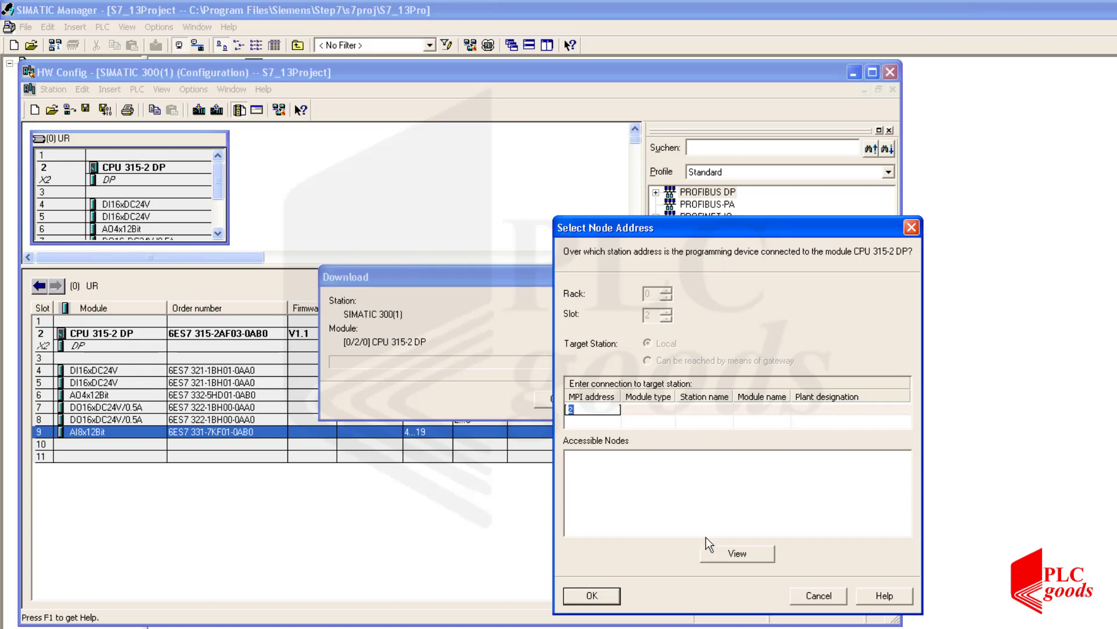
{"action": "left_click", "coordinate": [725, 548]}
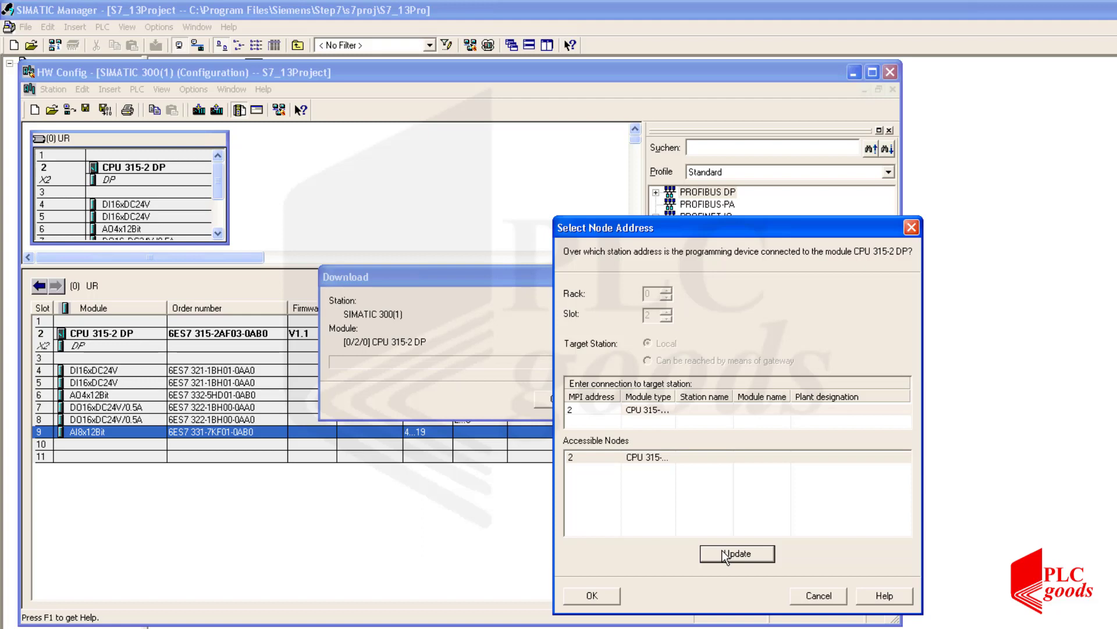
{"action": "left_click", "coordinate": [670, 460]}
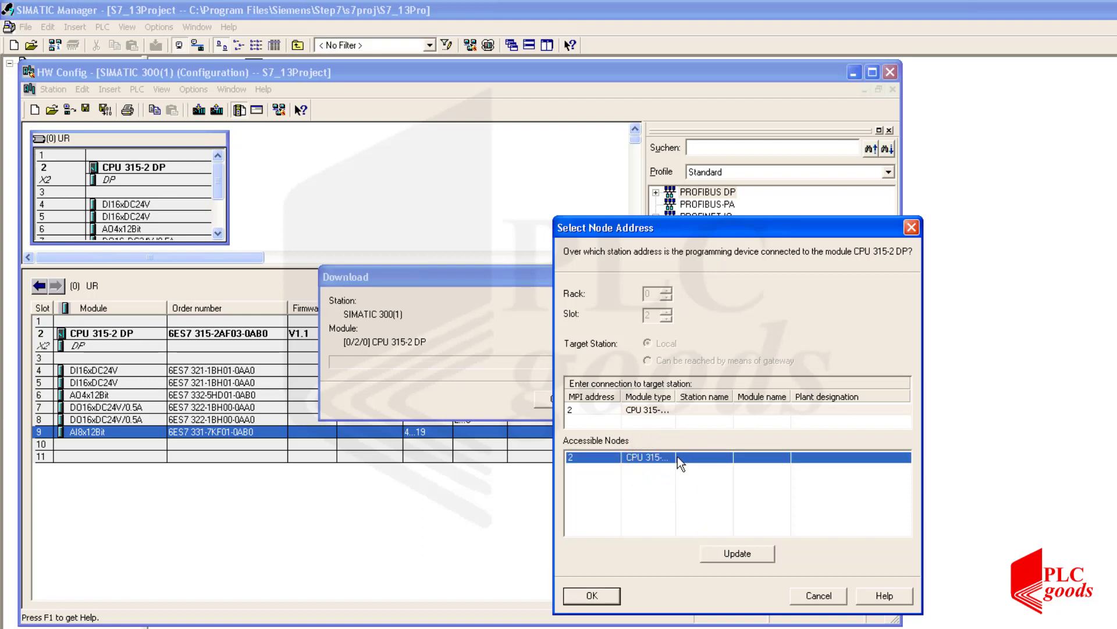
{"action": "left_click", "coordinate": [593, 596]}
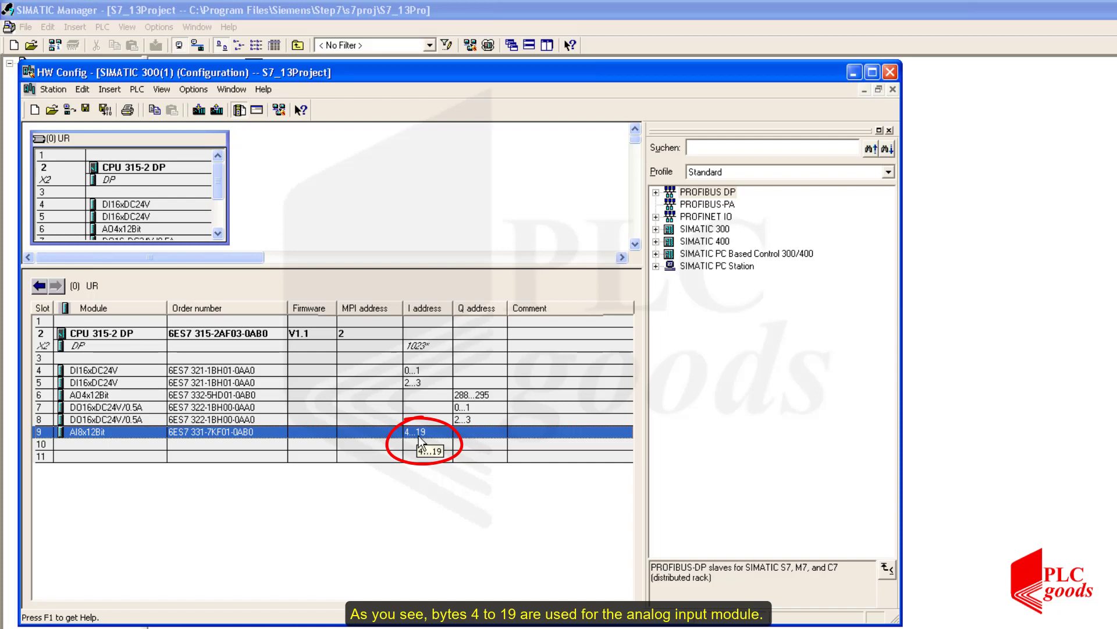
Review the channel pairs in the AI8x12Bit module's input settings against its input byte addresses 4 to 19.
{"action": "double_click", "coordinate": [419, 433]}
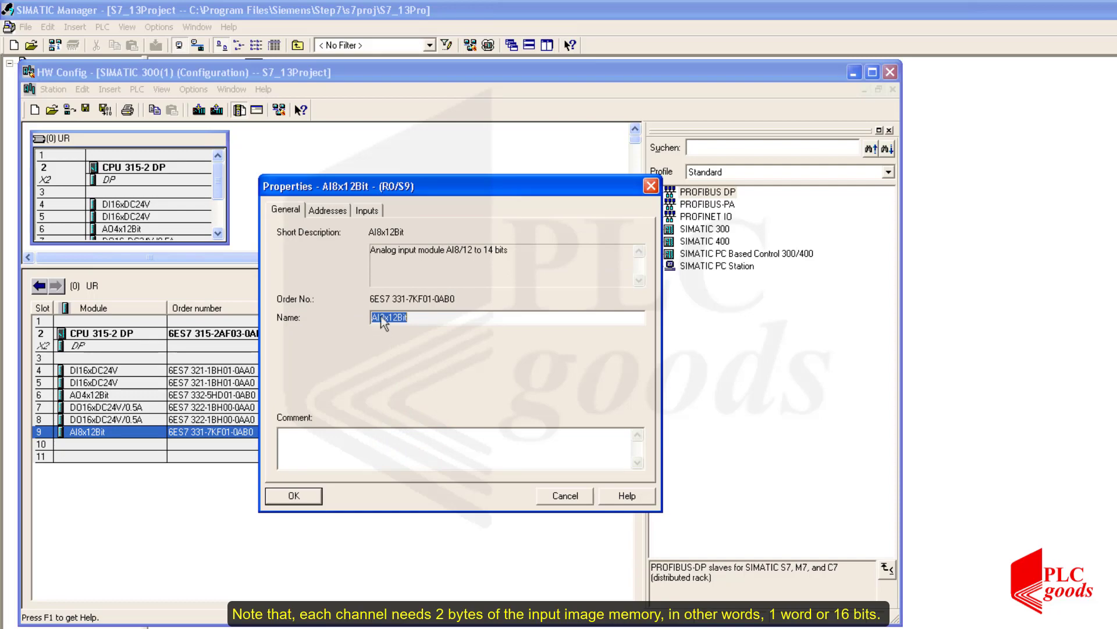
{"action": "left_click", "coordinate": [367, 211]}
{"action": "left_click_drag", "start_coordinate": [426, 186], "coordinate": [675, 197]}
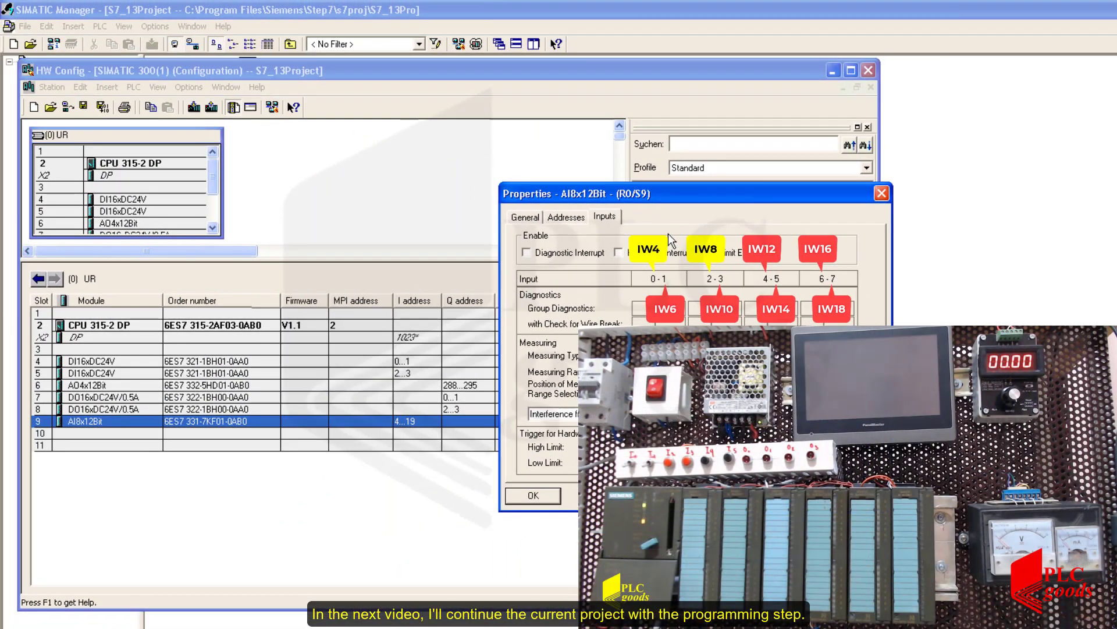
{"action": "left_click", "coordinate": [533, 494]}
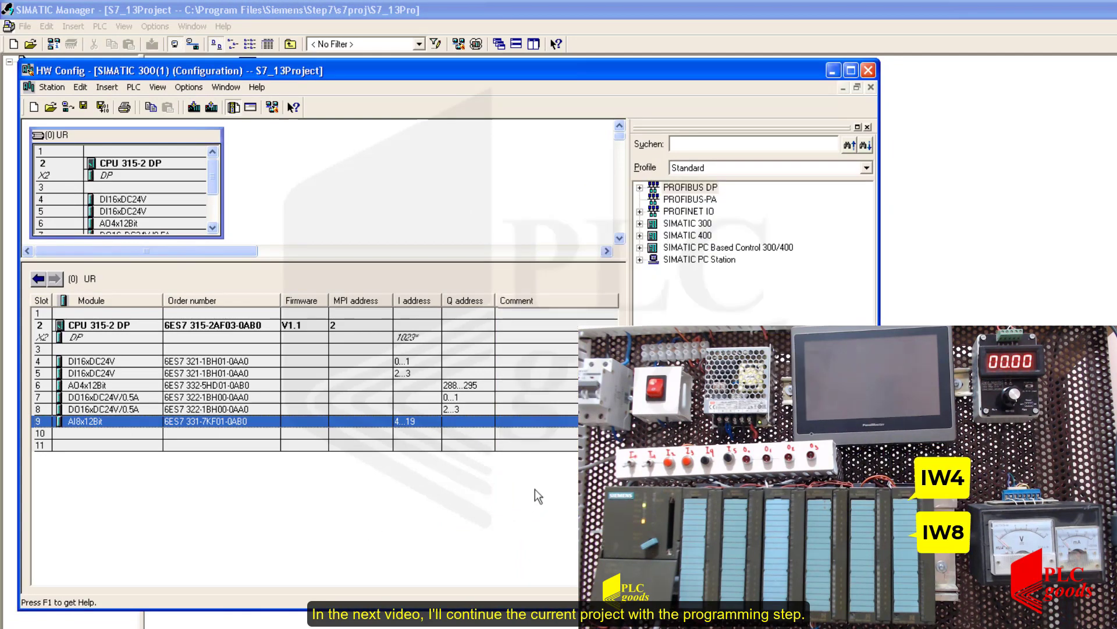
Save and compile the SIMATIC 300(1) hardware configuration.
{"action": "left_click", "coordinate": [540, 483]}
{"action": "left_click", "coordinate": [85, 109]}
{"action": "left_click", "coordinate": [105, 108]}
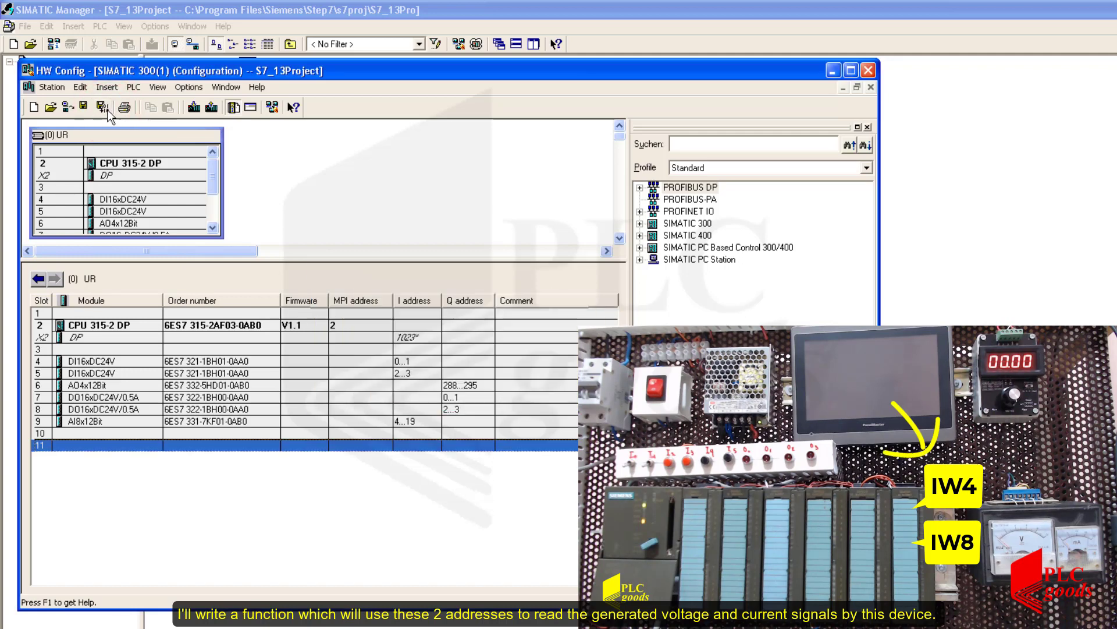
Close the hardware configuration and select the OB1 block in the S7 program's Blocks folder.
{"action": "left_click", "coordinate": [867, 70]}
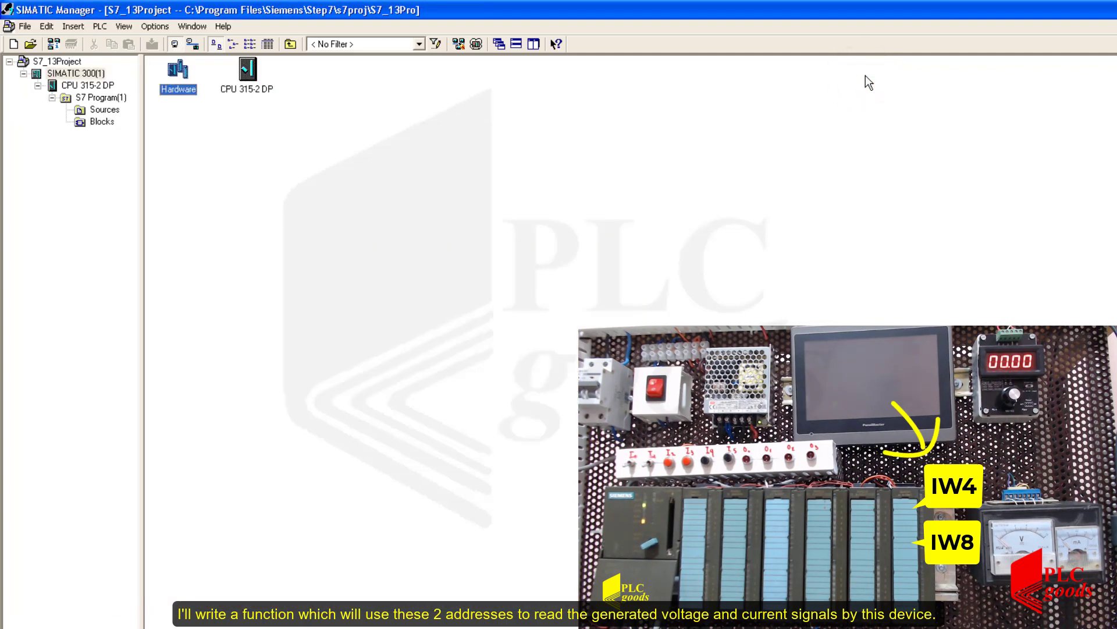
{"action": "left_click", "coordinate": [98, 122]}
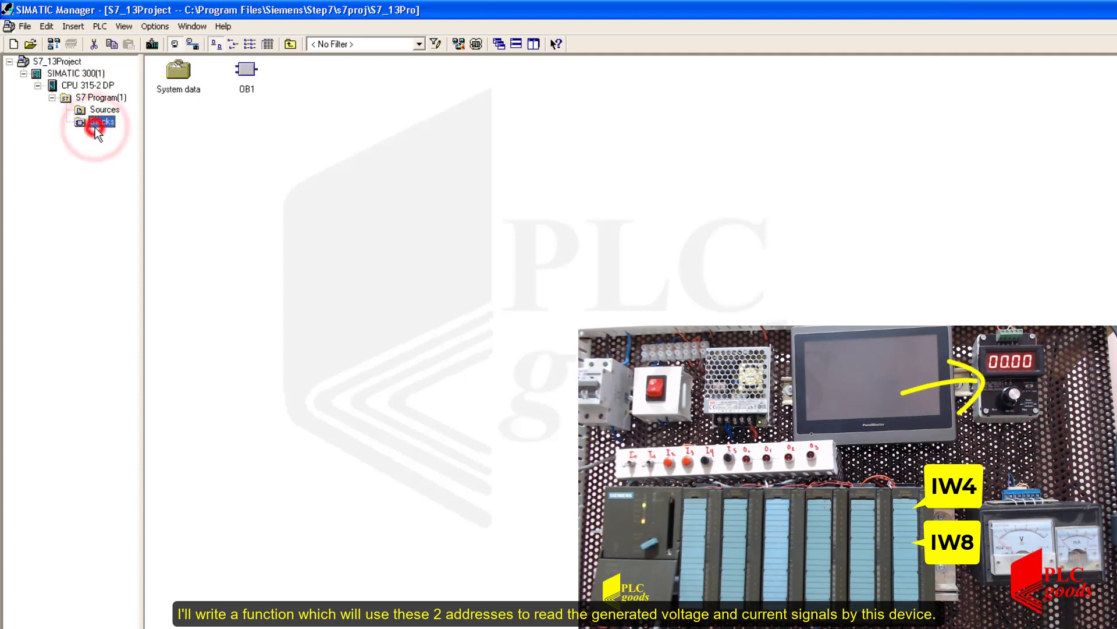
{"action": "left_click", "coordinate": [245, 78]}
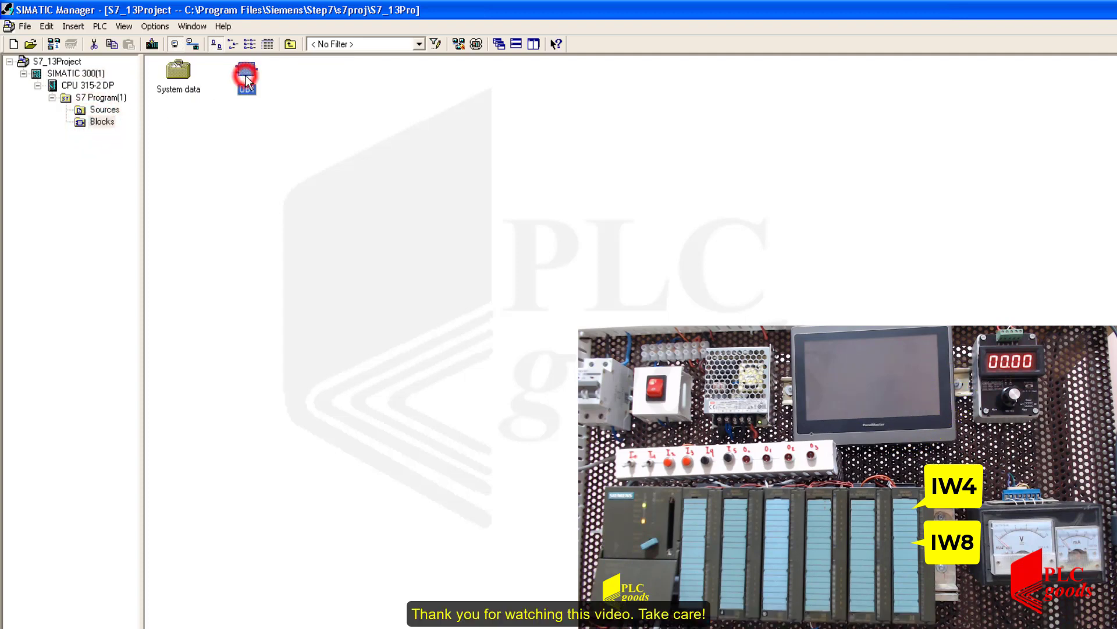